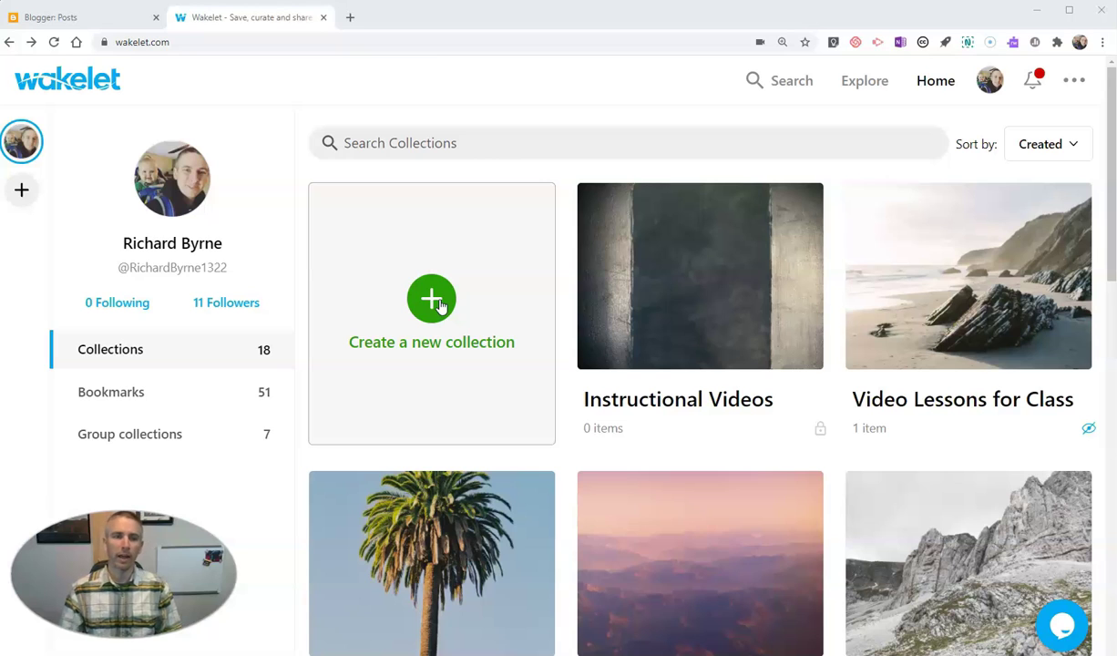
Create a new collection.
{"action": "left_click", "coordinate": [441, 307]}
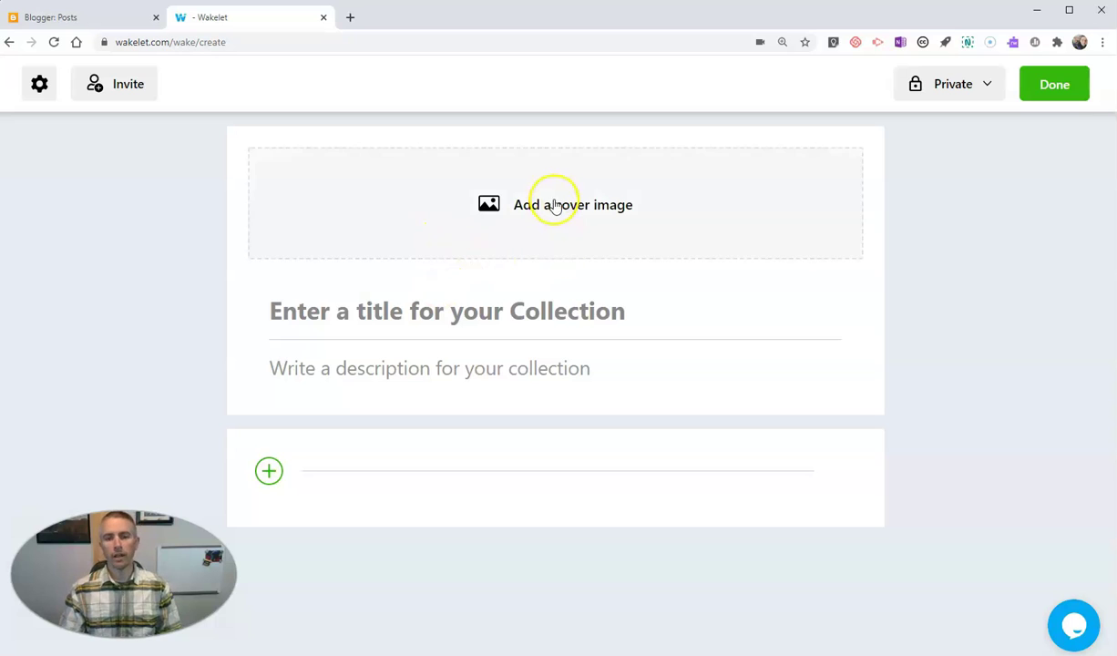
{"action": "left_click", "coordinate": [554, 202]}
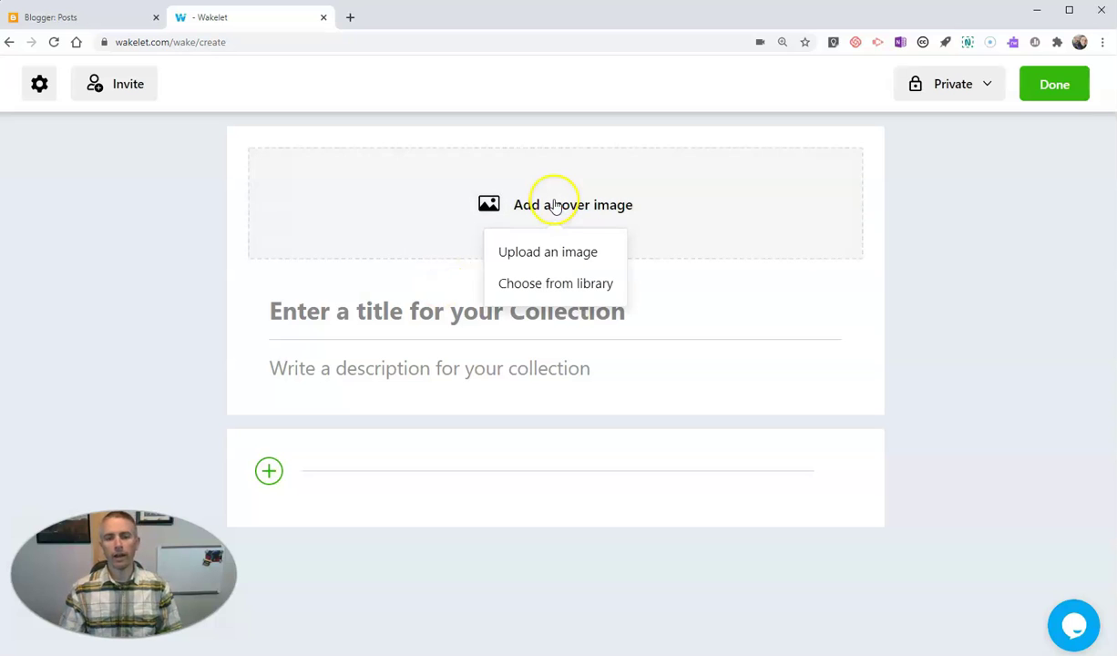
{"action": "left_click", "coordinate": [556, 254]}
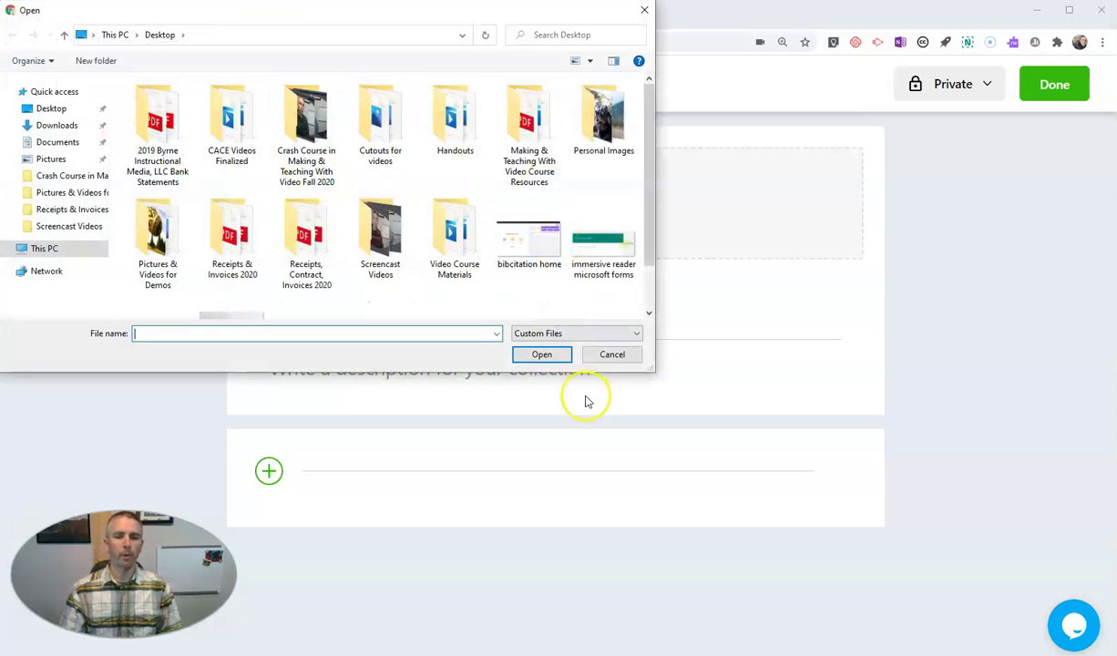
{"action": "left_click", "coordinate": [612, 354]}
Search the cover photo library for "chalkboard" and use the dark blackboard photo with the red frame at its edge as cover image.
{"action": "left_click", "coordinate": [591, 220]}
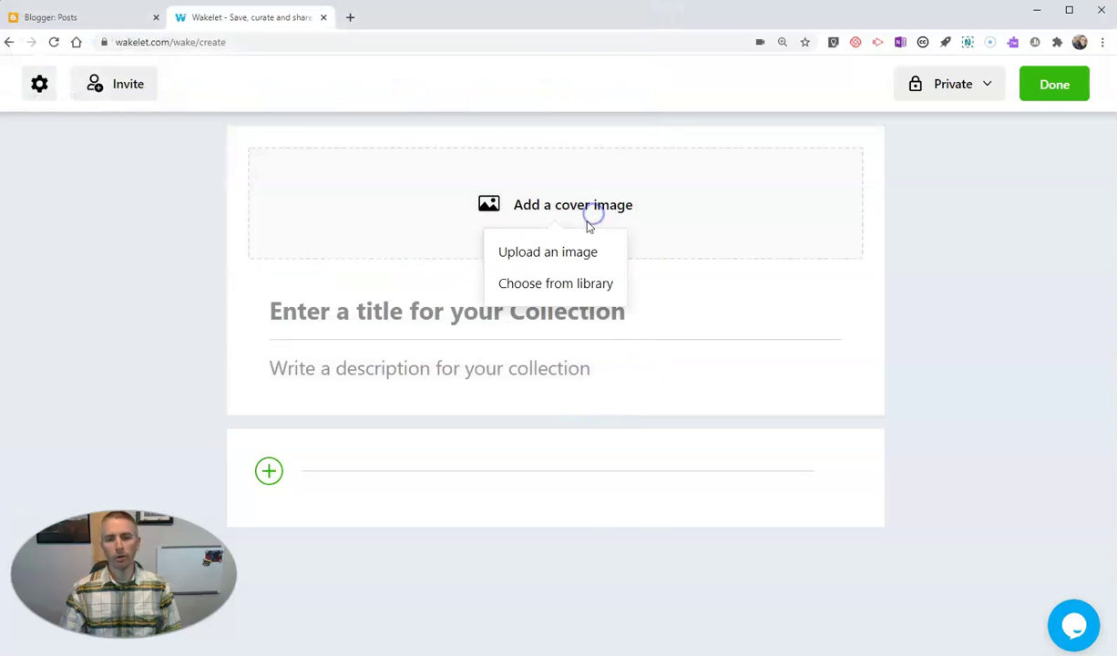
{"action": "left_click", "coordinate": [569, 285]}
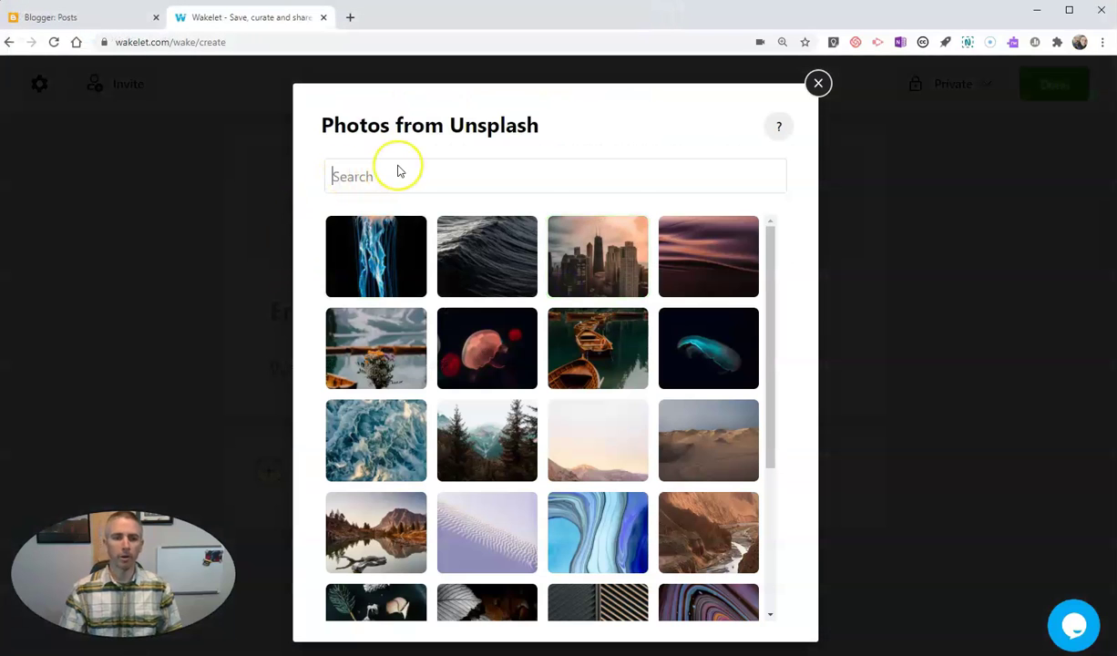
{"action": "type", "text": "chal"}
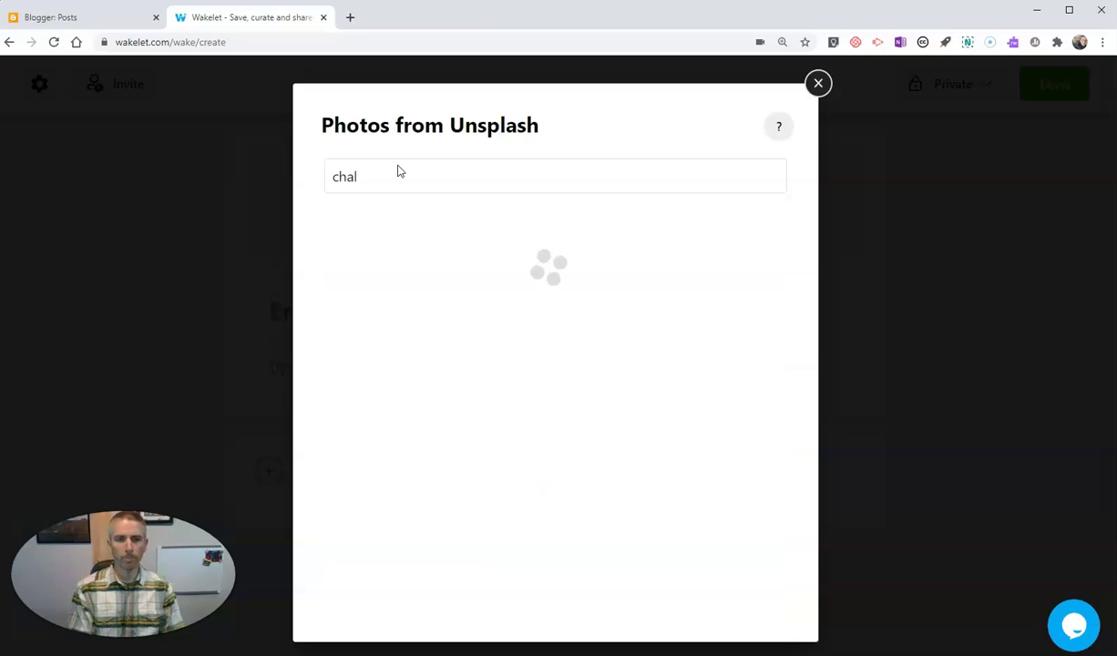
{"action": "type", "text": "kboard"}
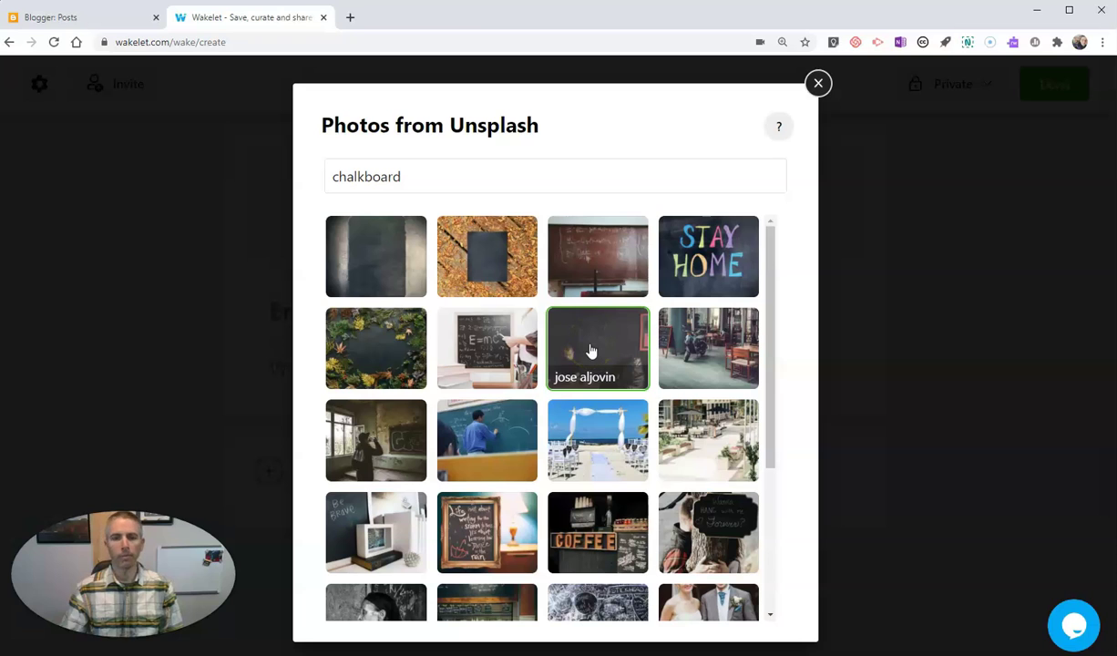
{"action": "left_click", "coordinate": [590, 352]}
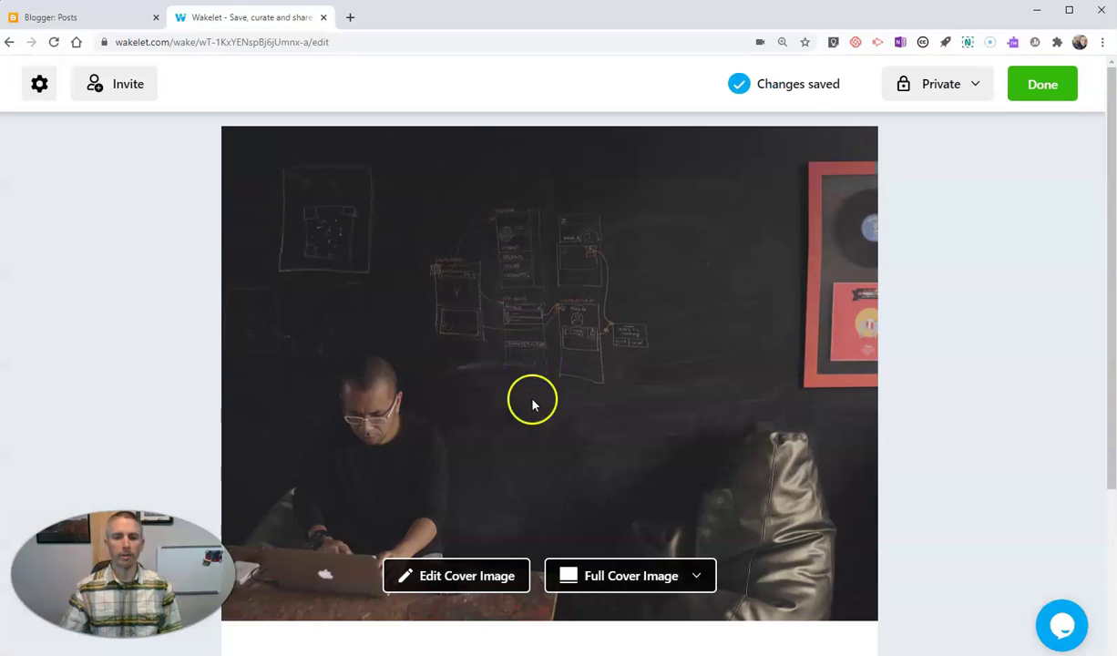
Set the cover image display to Half Cover Image.
{"action": "left_click", "coordinate": [649, 577]}
{"action": "left_click", "coordinate": [648, 496]}
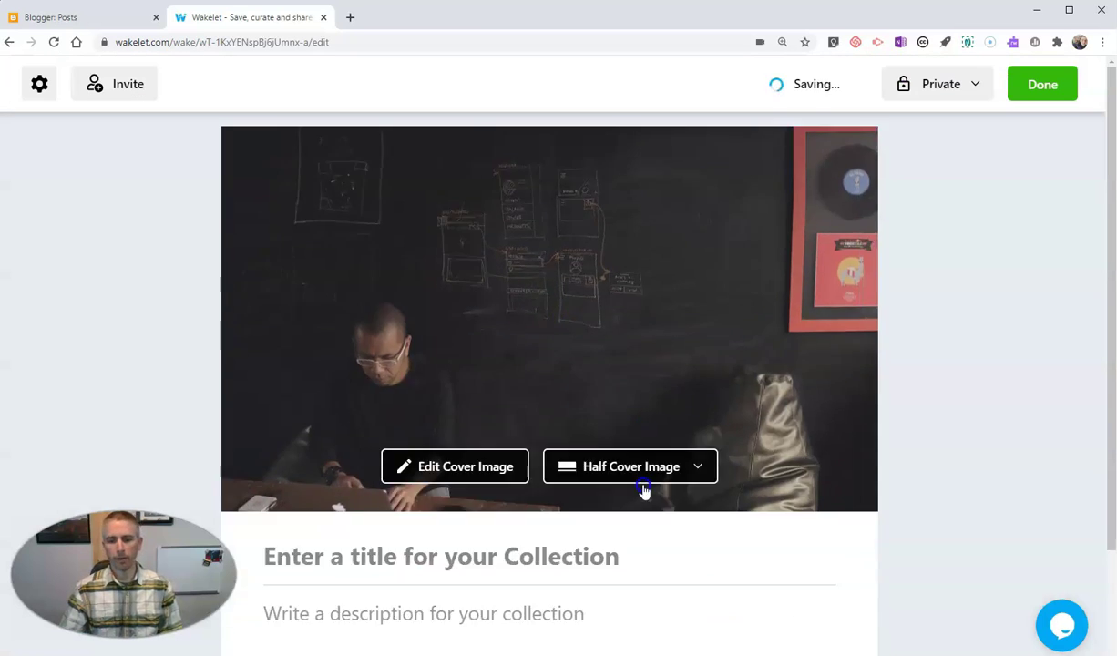
Try the Hide Cover Image option and return the cover display to Half Cover Image.
{"action": "left_click", "coordinate": [644, 419]}
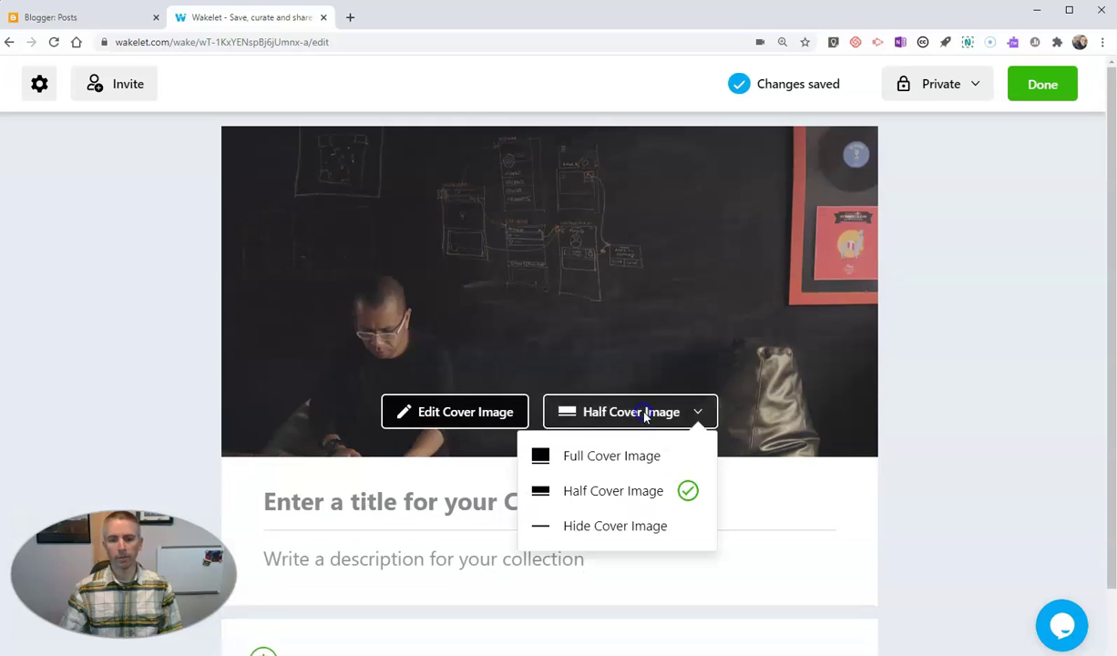
{"action": "left_click", "coordinate": [625, 528]}
{"action": "left_click", "coordinate": [658, 165]}
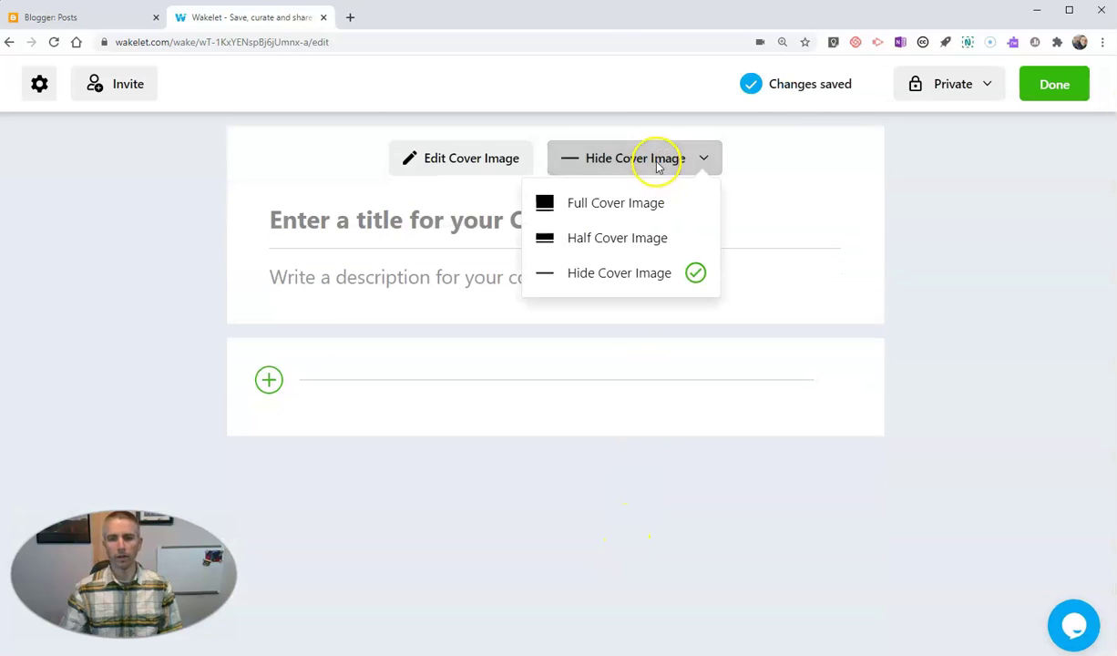
{"action": "left_click", "coordinate": [633, 235]}
Title the collection "Short Instructional Videos by" plus the teacher's name, and write the description "Like it says on the title.".
{"action": "left_click", "coordinate": [461, 501]}
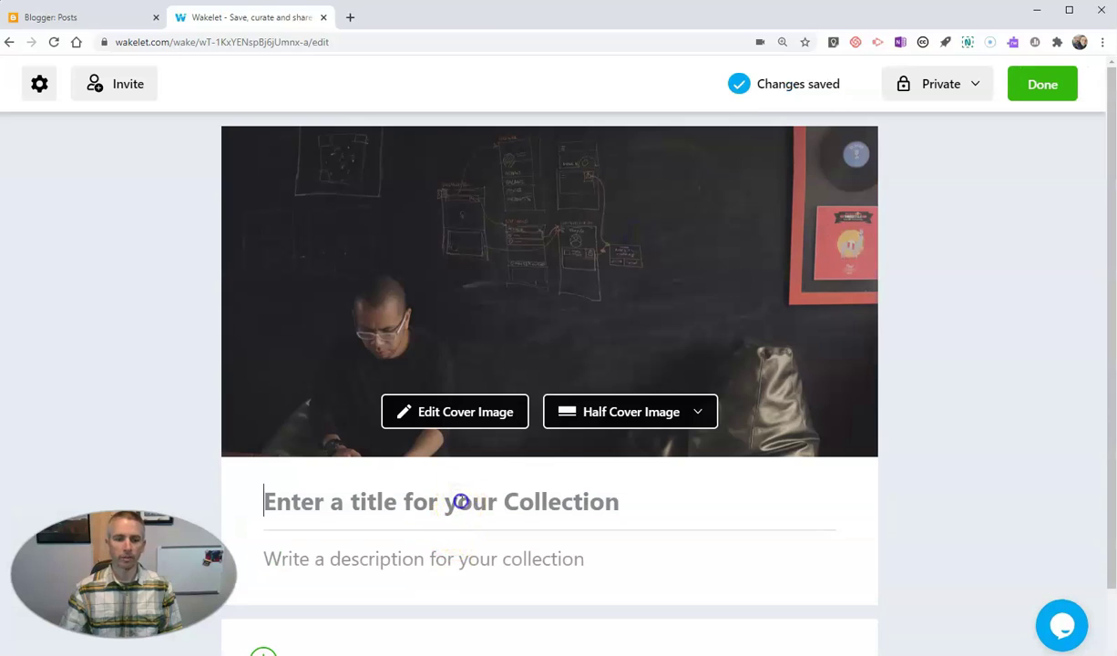
{"action": "type", "text": "Short"}
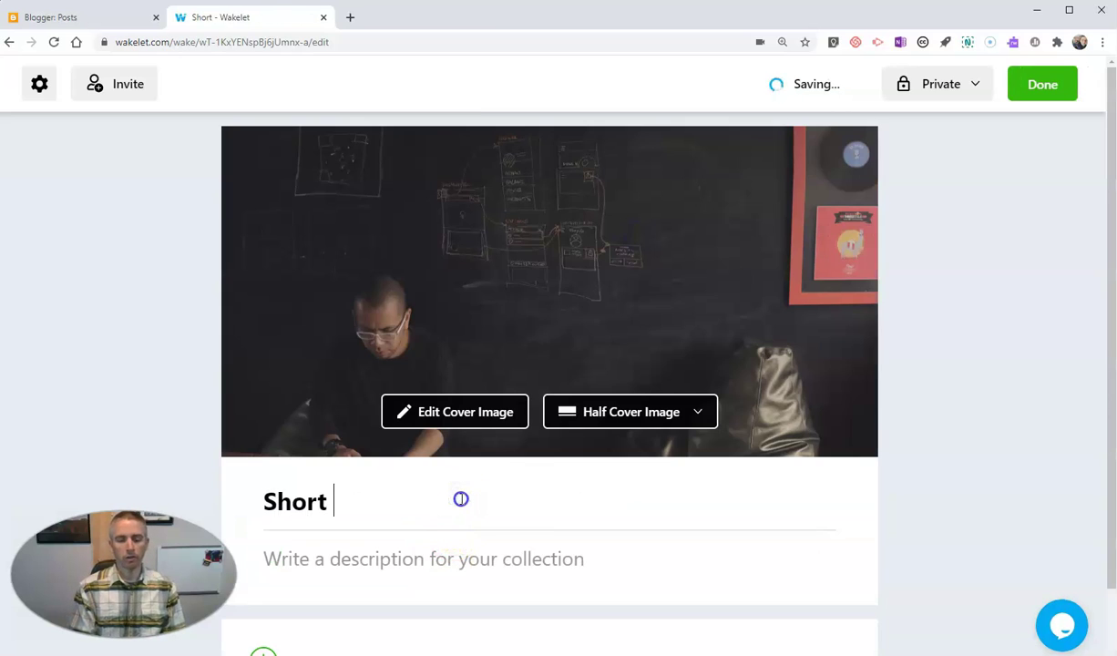
{"action": "type", "text": " Instructional Videos by Mr. Byrne"}
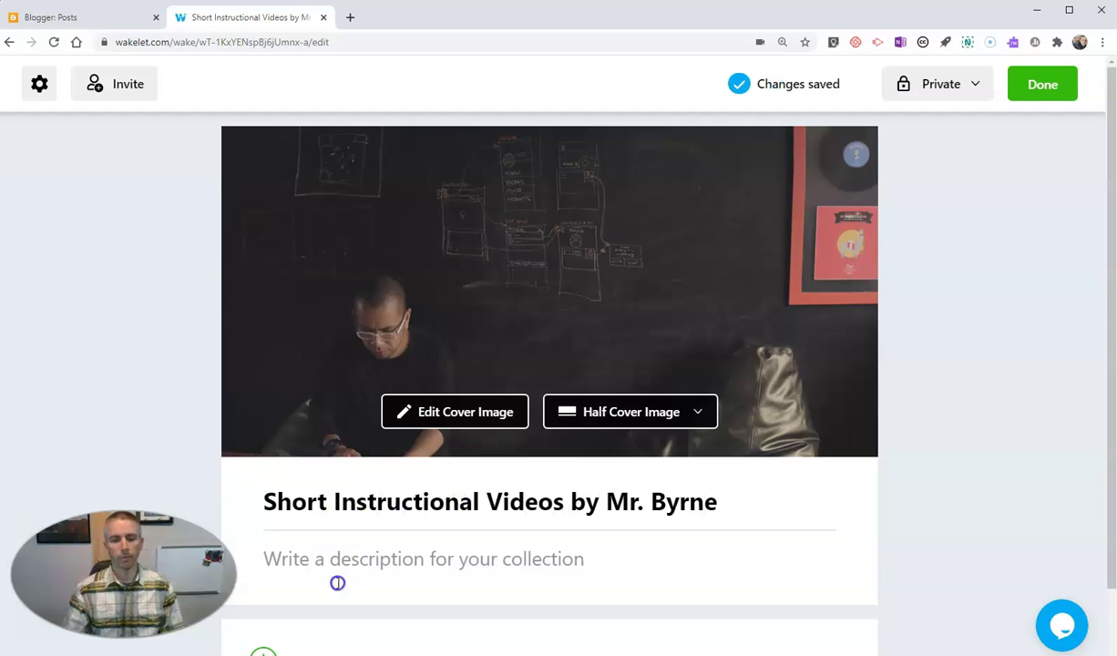
{"action": "type", "text": "Like it says on the"}
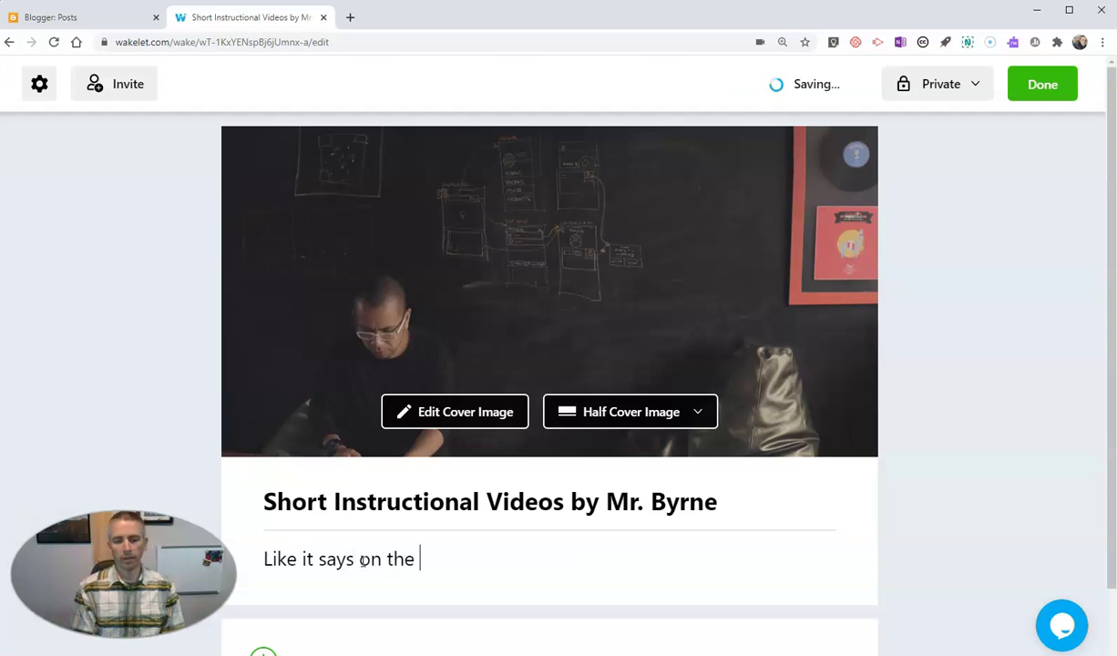
{"action": "type", "text": " title."}
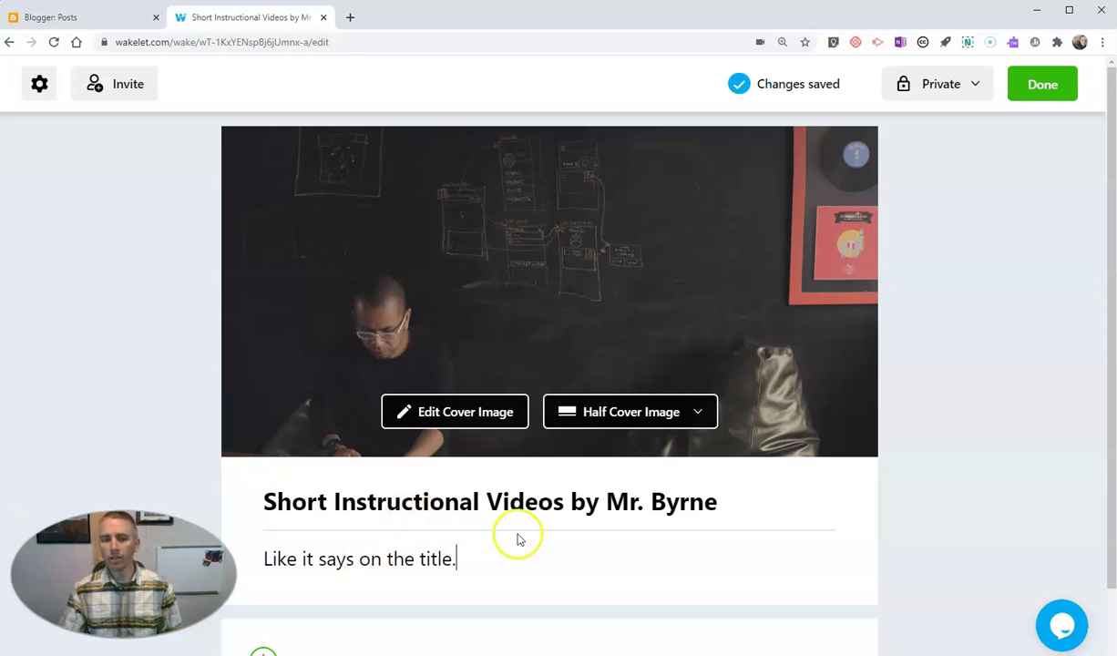
Start adding a Video item to the collection so the Flipgrid recorder opens.
{"action": "scroll", "coordinate": [531, 529], "scroll_direction": "down", "scroll_amount": 1}
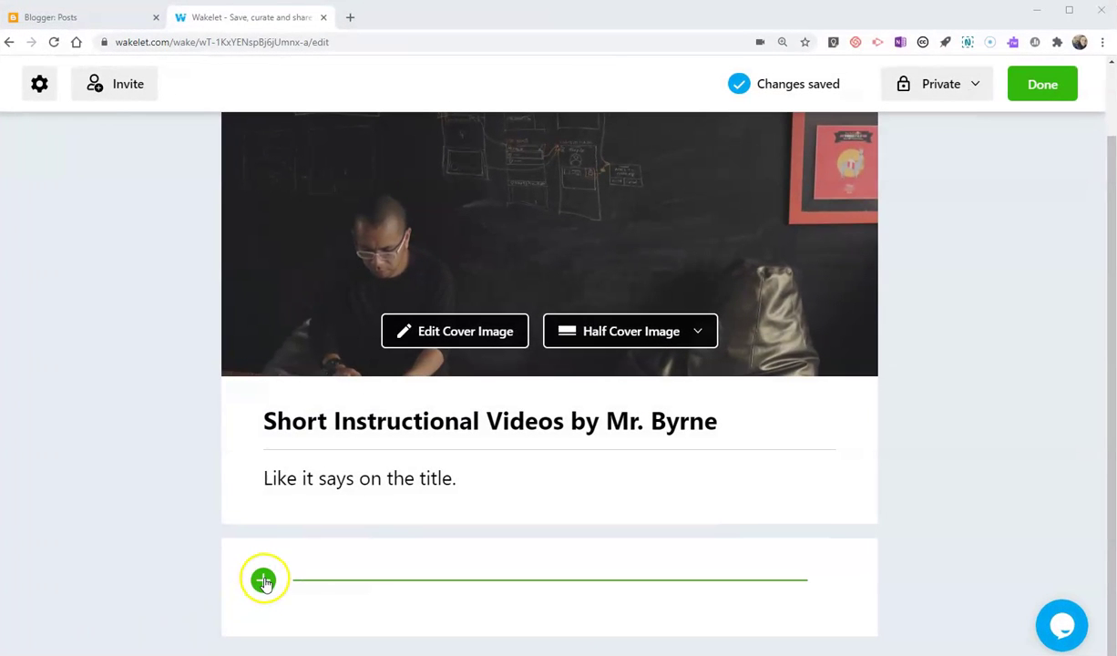
{"action": "left_click", "coordinate": [263, 581]}
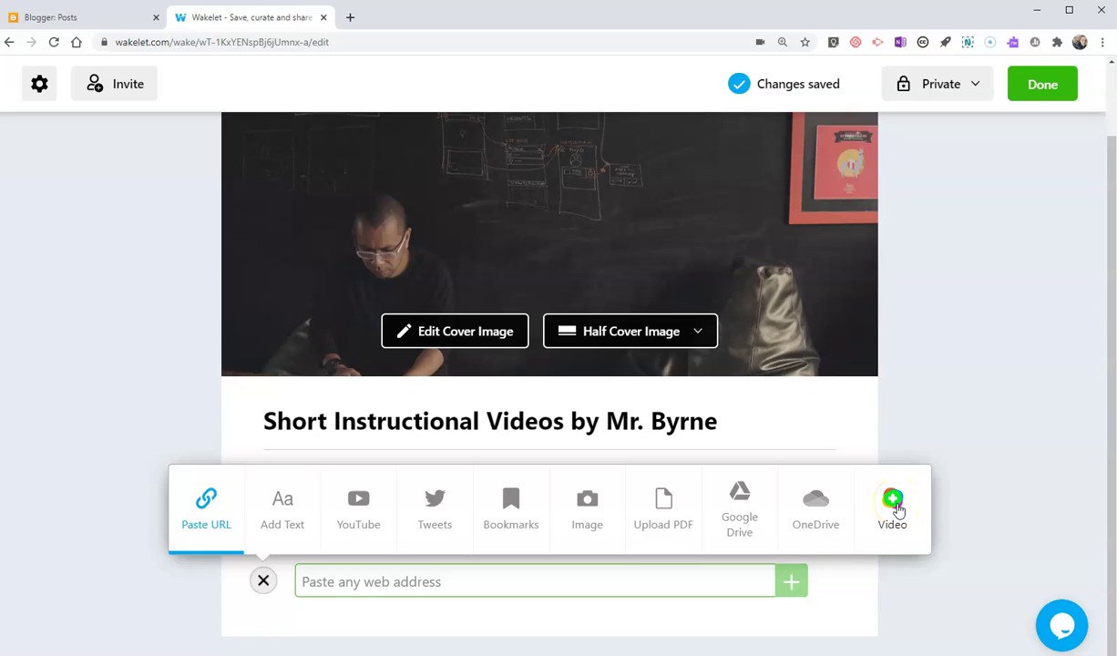
{"action": "left_click", "coordinate": [893, 510]}
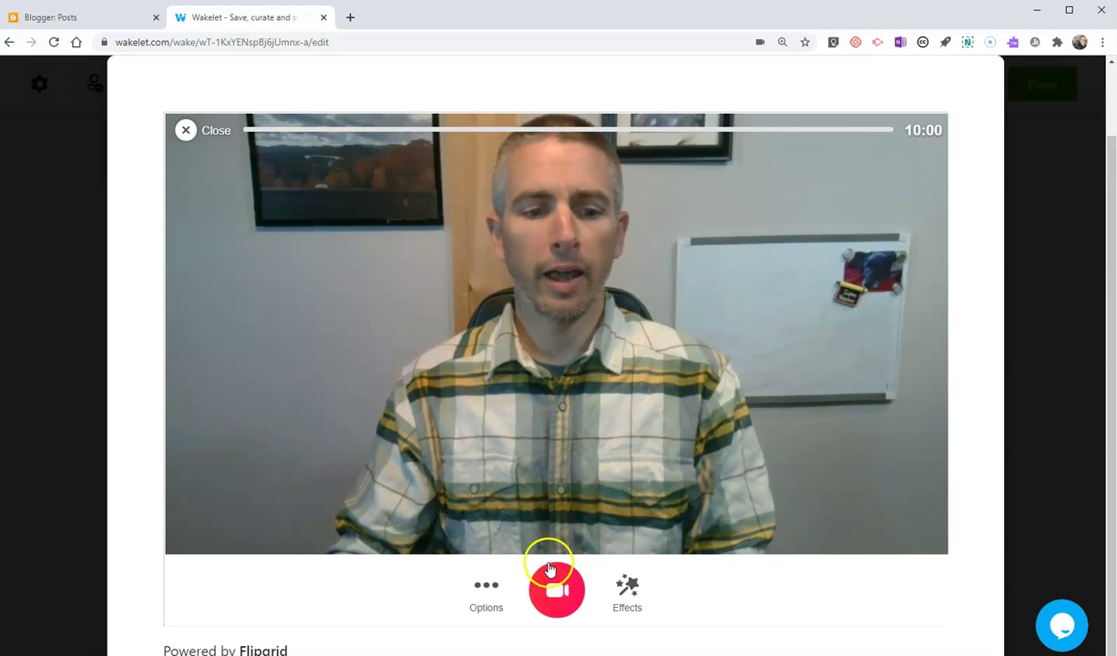
Apply the plain white board effect and narrow the camera side of the split screen to about one third of the frame.
{"action": "left_click", "coordinate": [639, 595]}
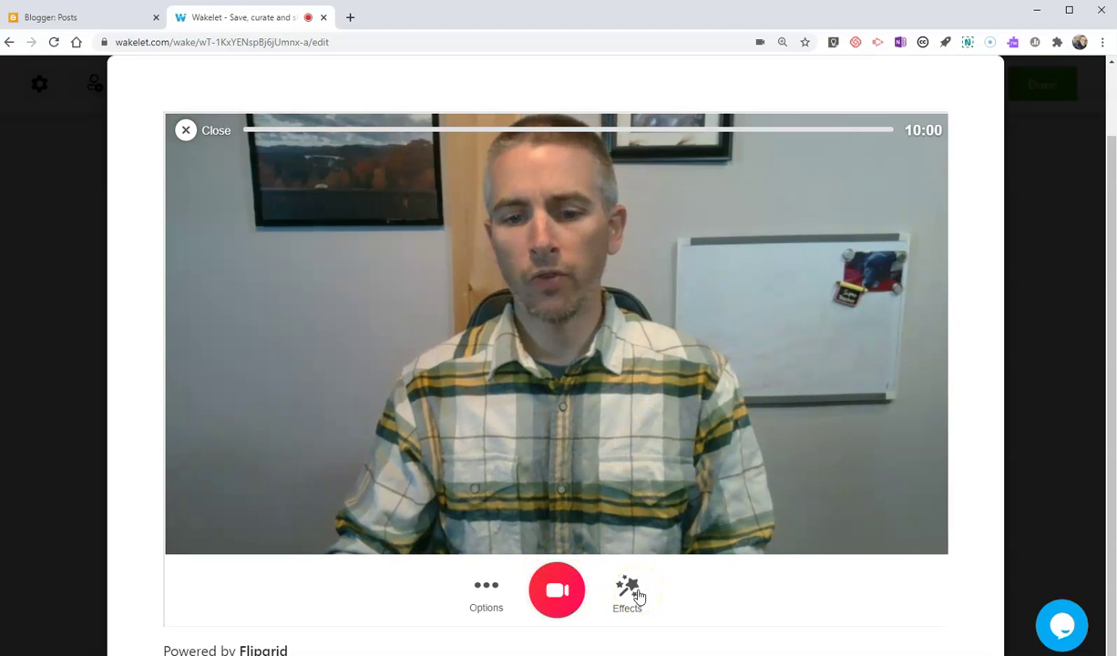
{"action": "left_click", "coordinate": [655, 519]}
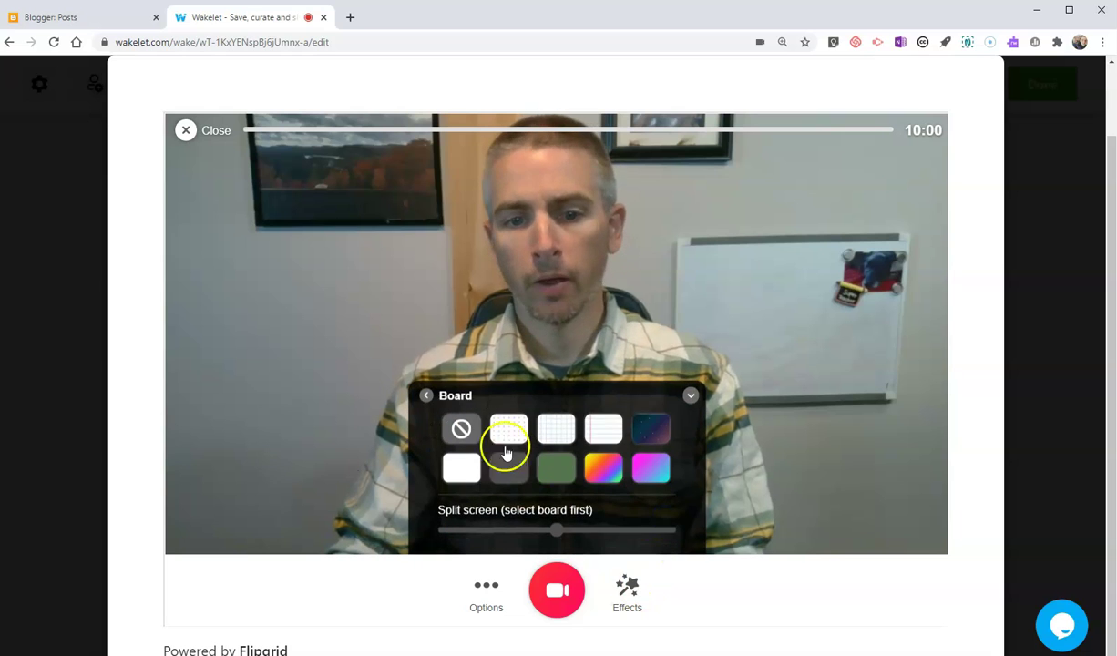
{"action": "left_click", "coordinate": [467, 469]}
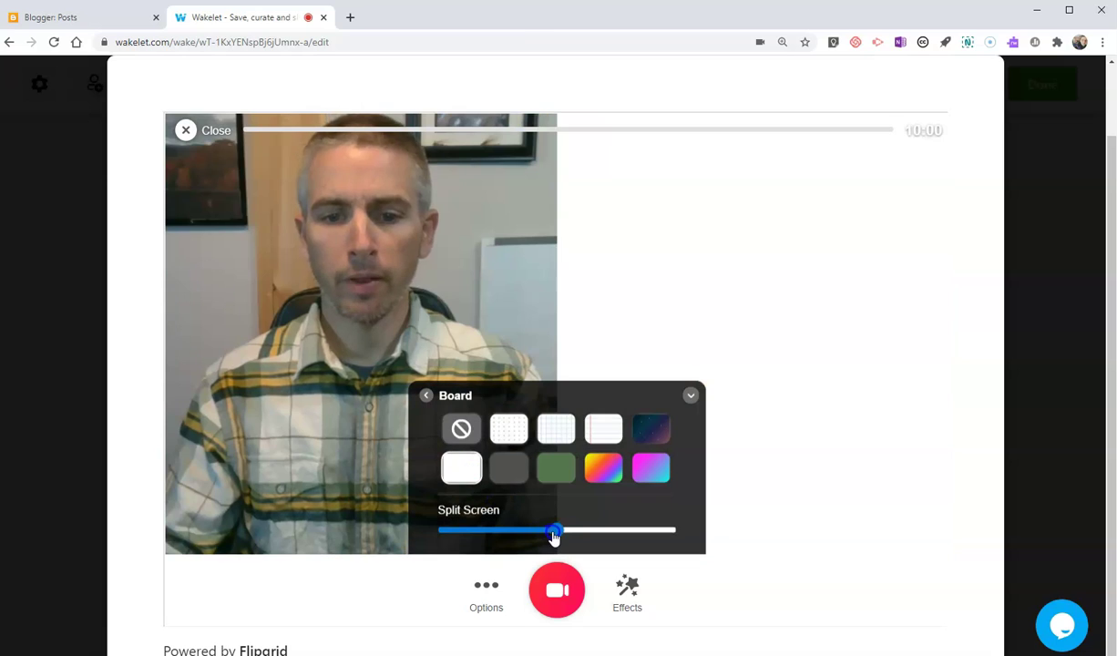
{"action": "left_click_drag", "start_coordinate": [556, 532], "coordinate": [517, 536]}
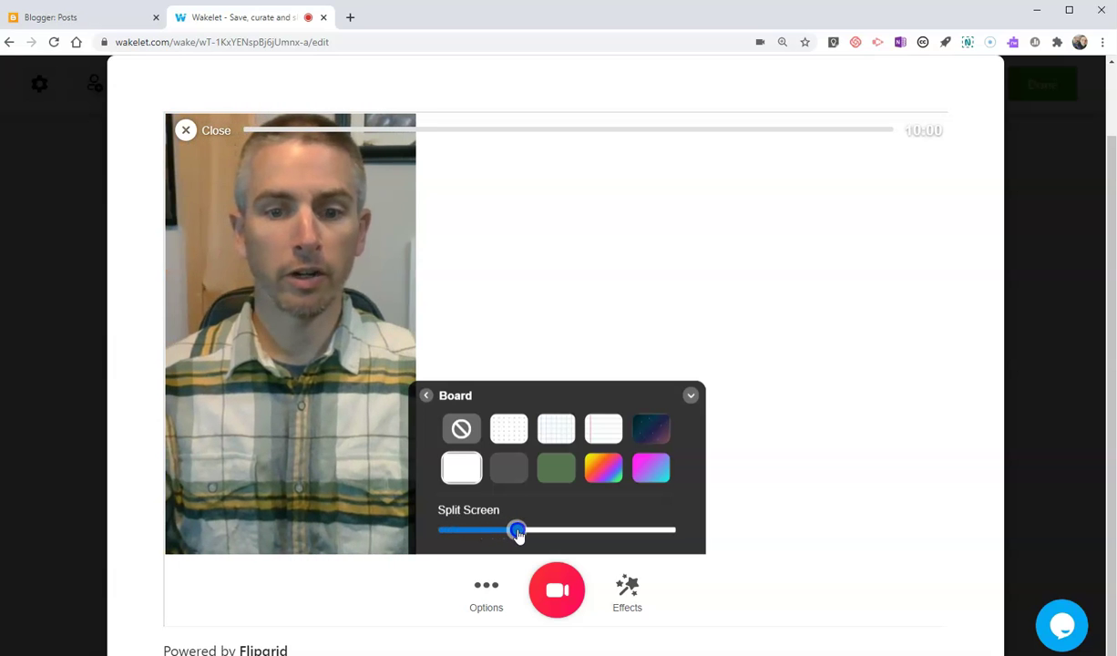
Open the Draw effect and start recording the video.
{"action": "left_click", "coordinate": [624, 591]}
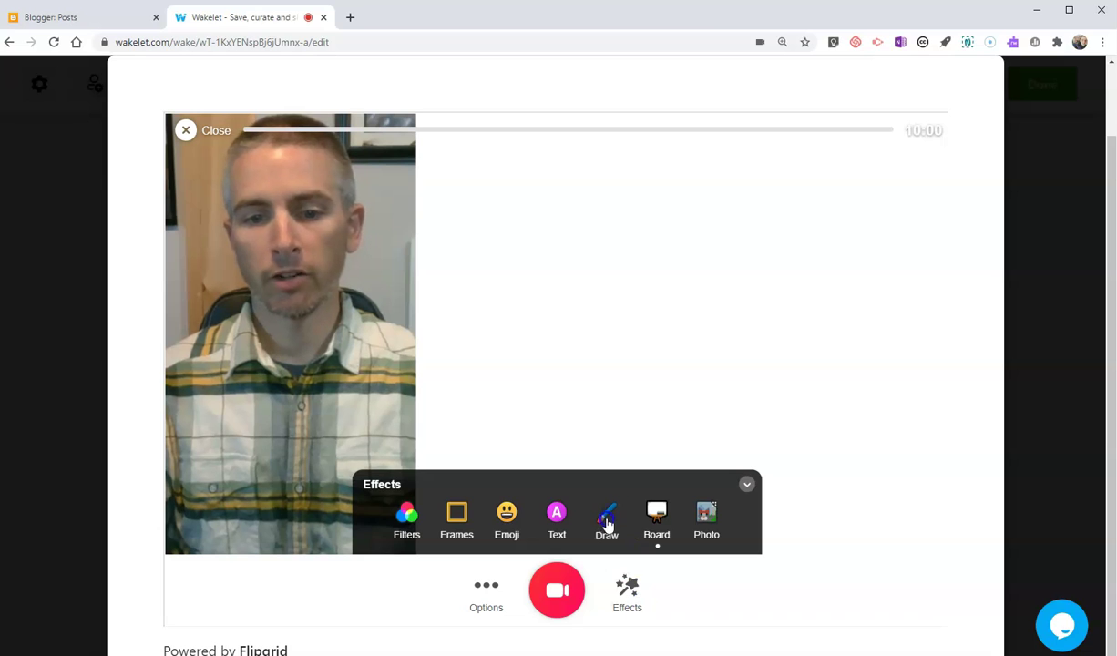
{"action": "left_click", "coordinate": [606, 524]}
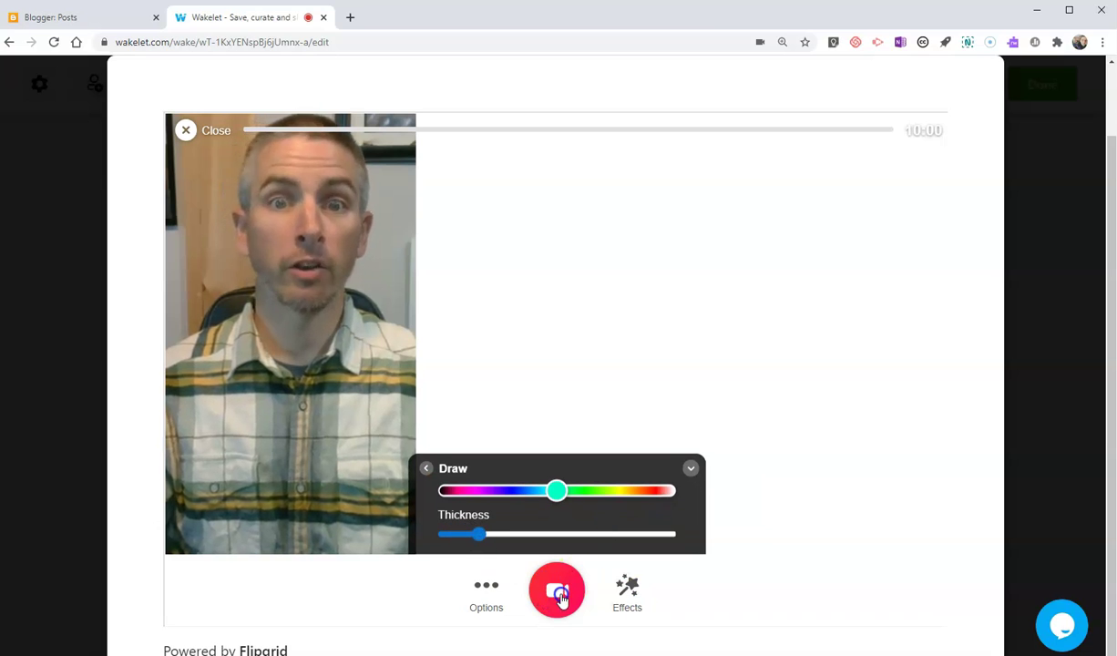
{"action": "left_click", "coordinate": [559, 593]}
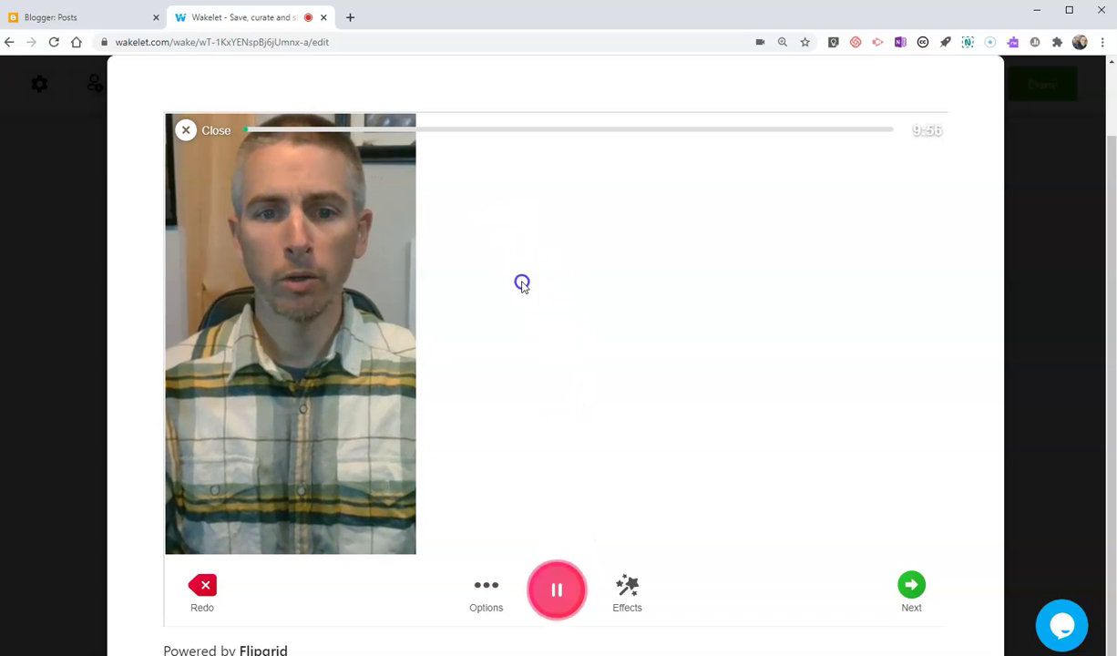
Handwrite "2+2=4" across the upper part of the white board with the Draw effect while recording.
{"action": "left_click", "coordinate": [628, 584]}
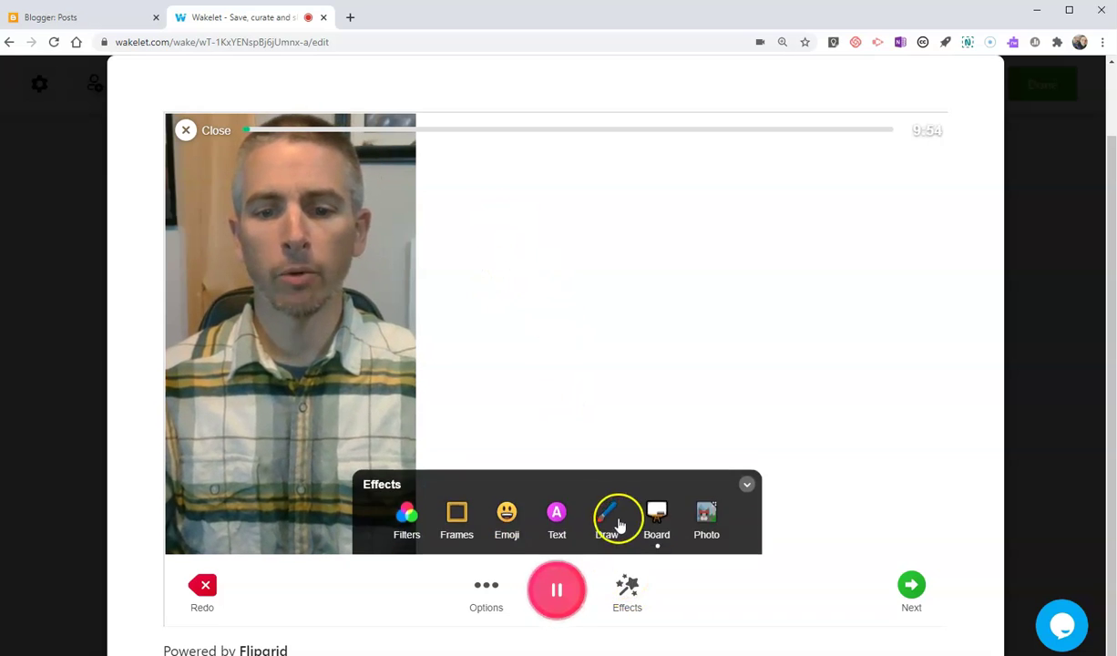
{"action": "left_click", "coordinate": [606, 520]}
{"action": "mouse_move", "coordinate": [467, 217]}
{"action": "left_mouse_down"}
{"action": "mouse_move", "coordinate": [476, 312]}
{"action": "mouse_move", "coordinate": [537, 298]}
{"action": "left_mouse_up"}
{"action": "left_click_drag", "start_coordinate": [587, 220], "coordinate": [589, 270]}
{"action": "mouse_move", "coordinate": [623, 217]}
{"action": "left_mouse_down"}
{"action": "mouse_move", "coordinate": [658, 230]}
{"action": "mouse_move", "coordinate": [683, 287]}
{"action": "mouse_move", "coordinate": [749, 250]}
{"action": "left_mouse_up"}
{"action": "mouse_move", "coordinate": [825, 226]}
{"action": "left_mouse_down"}
{"action": "mouse_move", "coordinate": [840, 267]}
{"action": "mouse_move", "coordinate": [835, 308]}
{"action": "left_mouse_up"}
Handwrite "2+4=6" below the first equation on the white board.
{"action": "mouse_move", "coordinate": [492, 396]}
{"action": "left_mouse_down"}
{"action": "mouse_move", "coordinate": [497, 422]}
{"action": "mouse_move", "coordinate": [549, 432]}
{"action": "left_mouse_up"}
{"action": "mouse_move", "coordinate": [591, 359]}
{"action": "left_mouse_down"}
{"action": "mouse_move", "coordinate": [593, 421]}
{"action": "mouse_move", "coordinate": [652, 391]}
{"action": "left_mouse_up"}
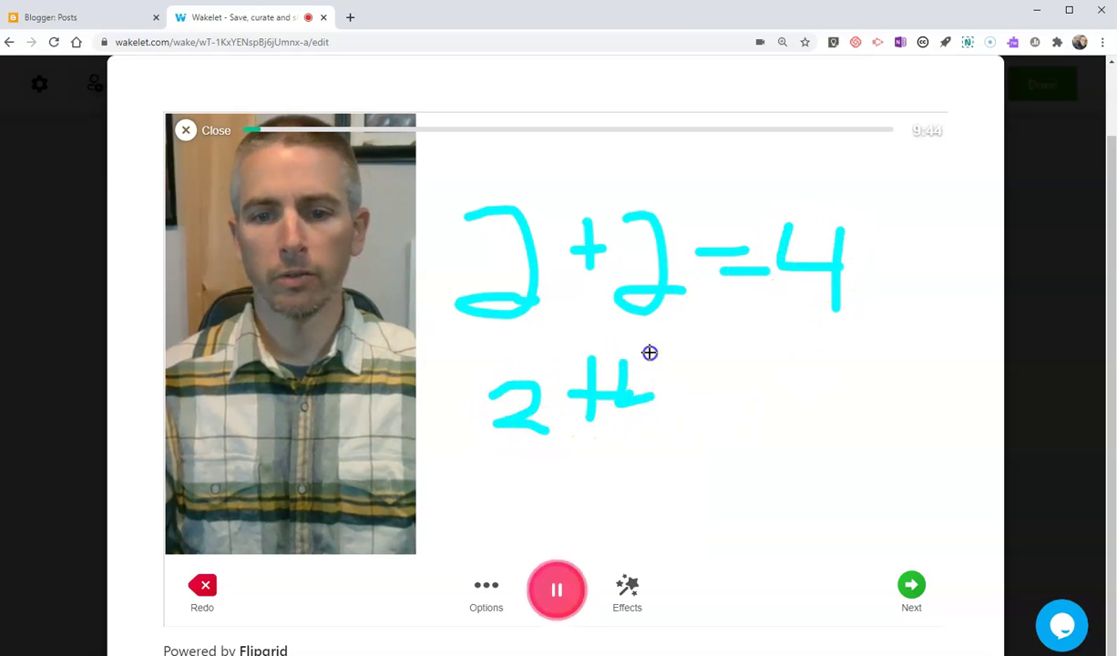
{"action": "left_click_drag", "start_coordinate": [652, 352], "coordinate": [640, 450]}
{"action": "left_click_drag", "start_coordinate": [698, 390], "coordinate": [724, 390]}
{"action": "left_click_drag", "start_coordinate": [806, 339], "coordinate": [742, 402]}
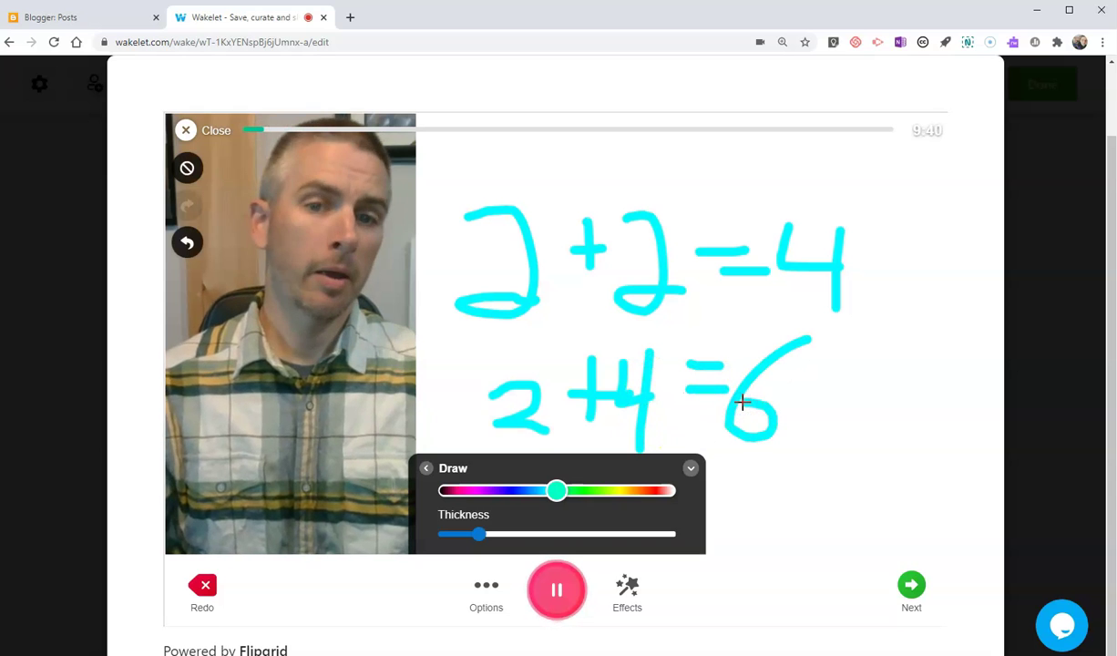
Stop the recording and accept the clip from the review timeline without trimming it.
{"action": "left_click", "coordinate": [557, 589]}
{"action": "left_click", "coordinate": [911, 586]}
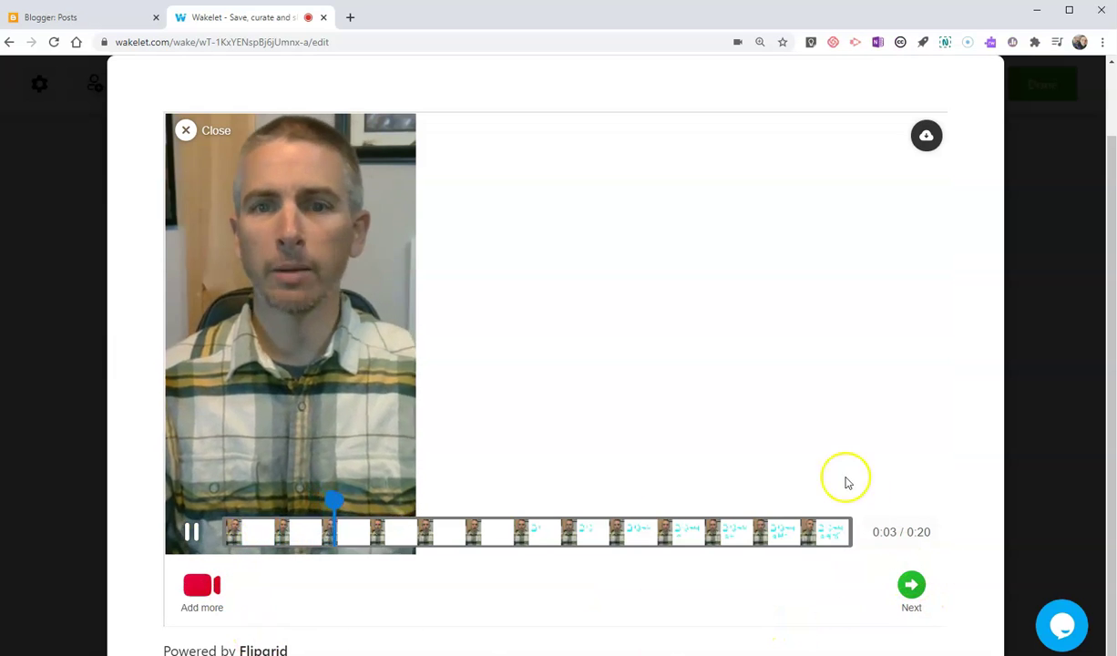
{"action": "left_click", "coordinate": [909, 584]}
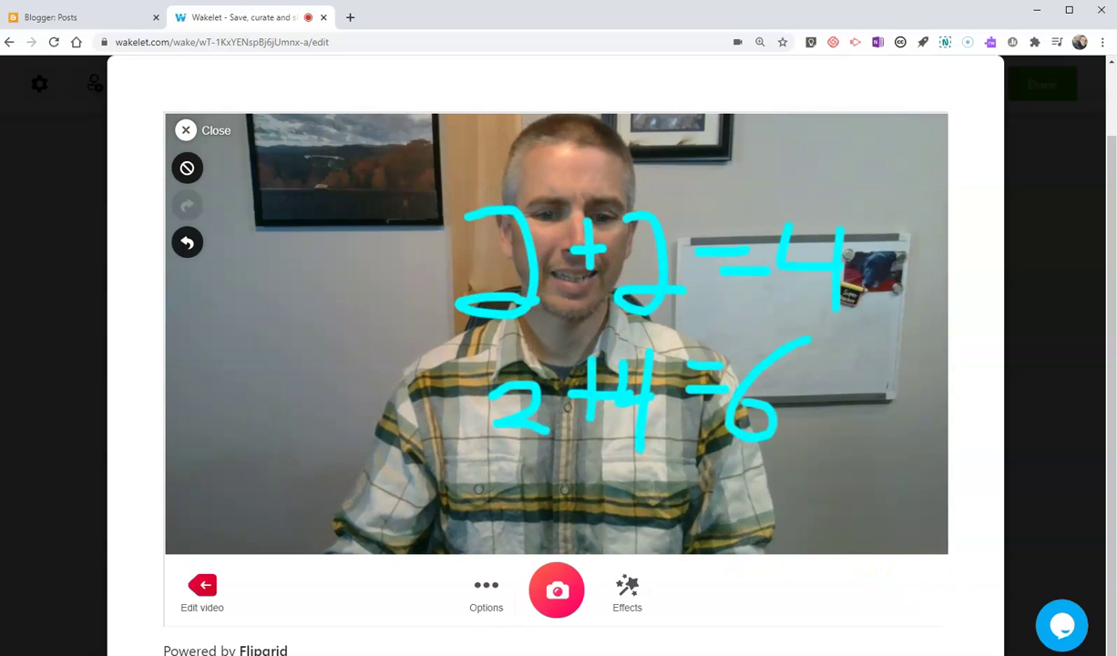
Take a snapshot as the video's cover picture and add the finished video to the collection.
{"action": "left_click", "coordinate": [566, 594]}
{"action": "left_click", "coordinate": [918, 598]}
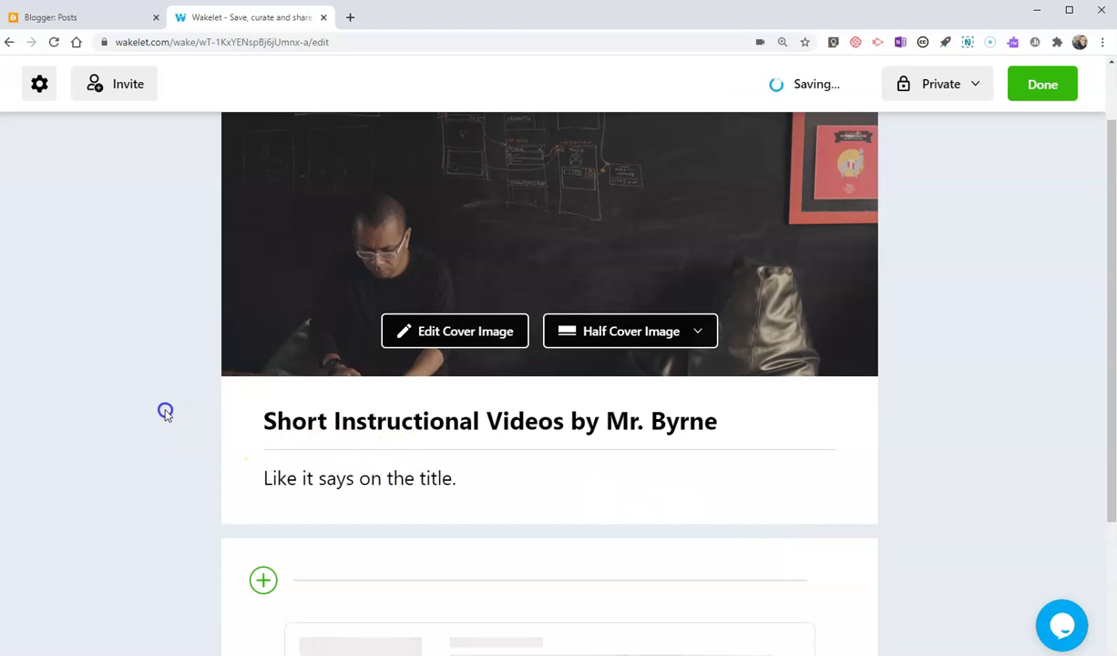
{"action": "scroll", "coordinate": [165, 412], "scroll_direction": "down", "scroll_amount": 1}
{"action": "scroll", "coordinate": [165, 419], "scroll_direction": "down", "scroll_amount": 1}
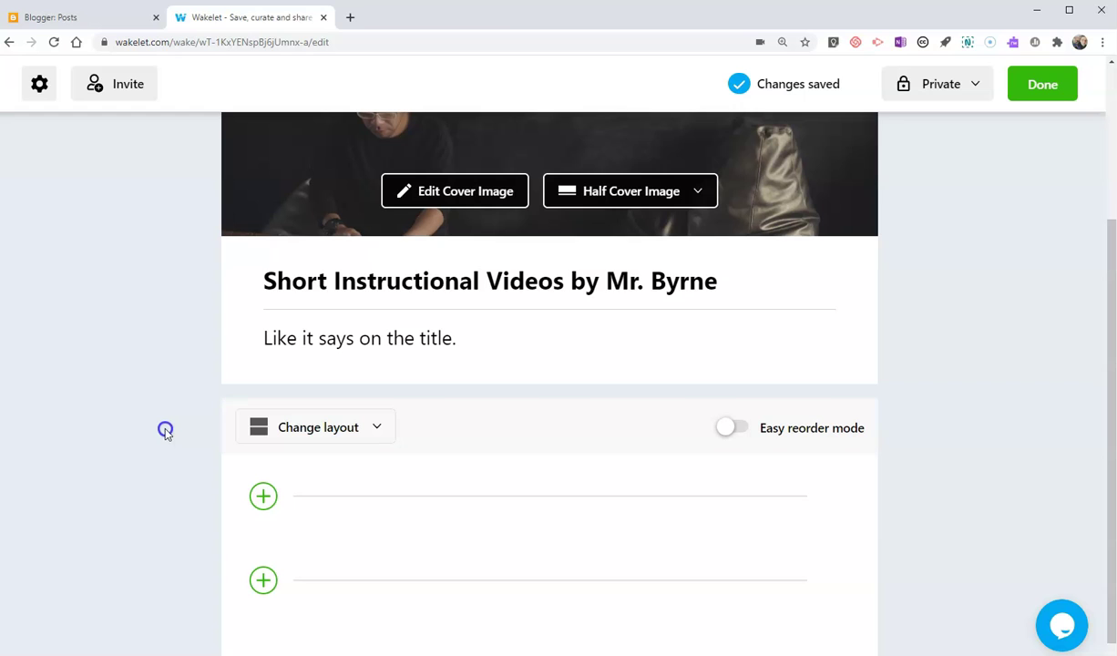
{"action": "scroll", "coordinate": [195, 384], "scroll_direction": "down", "scroll_amount": 1}
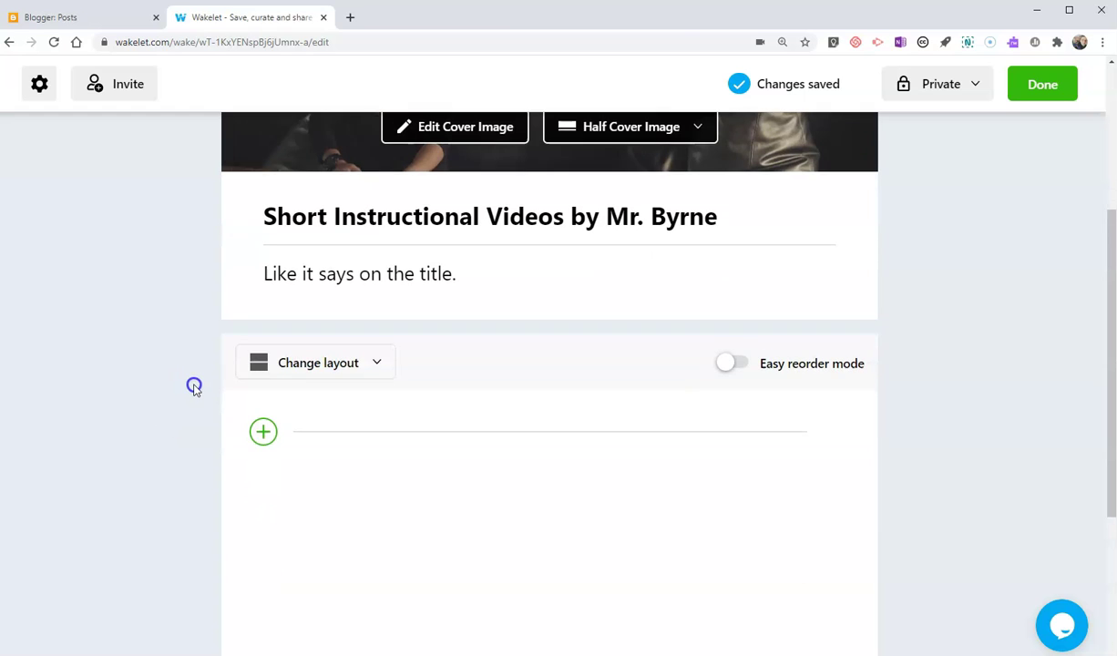
{"action": "scroll", "coordinate": [190, 401], "scroll_direction": "down", "scroll_amount": 2}
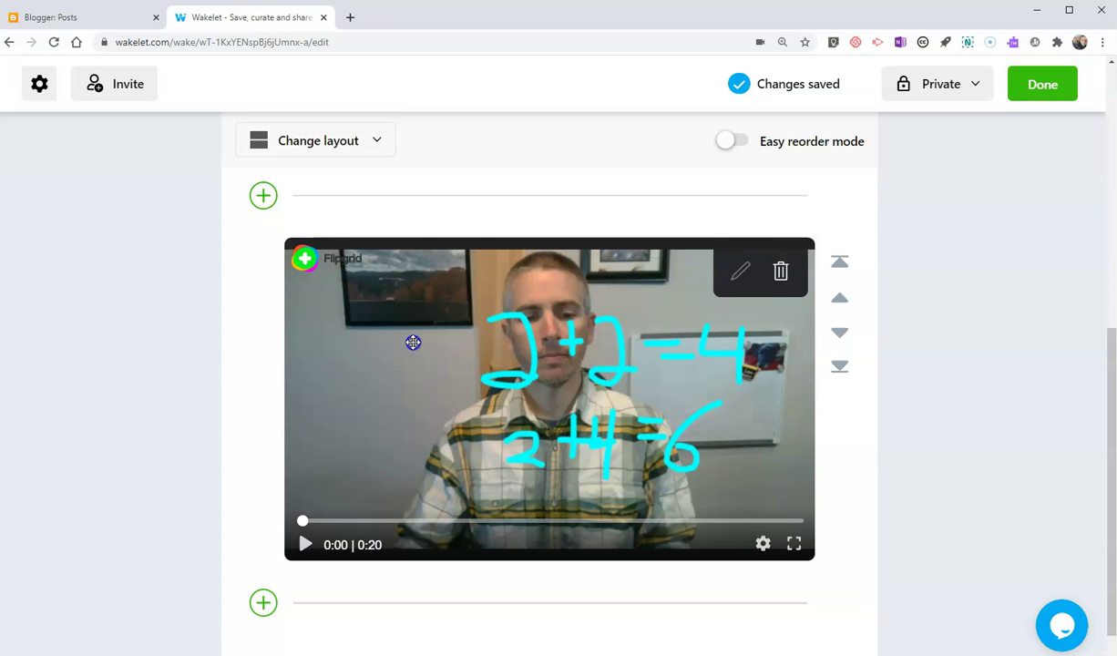
Try out the Unlisted and Public visibility settings on the collection.
{"action": "left_click", "coordinate": [984, 98]}
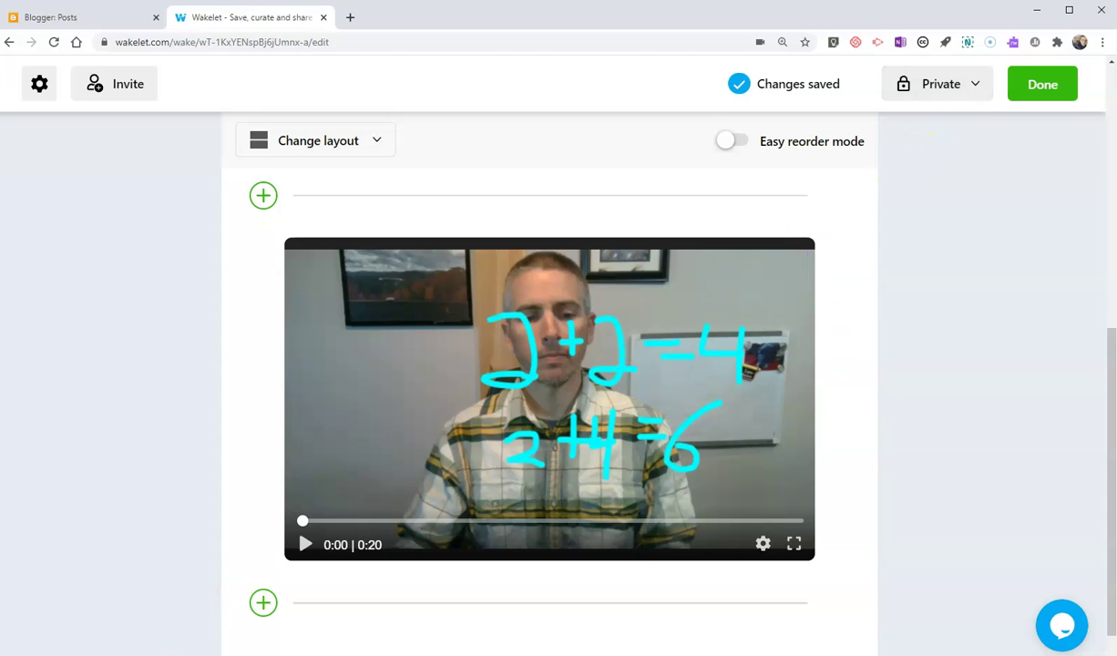
{"action": "left_click", "coordinate": [953, 92]}
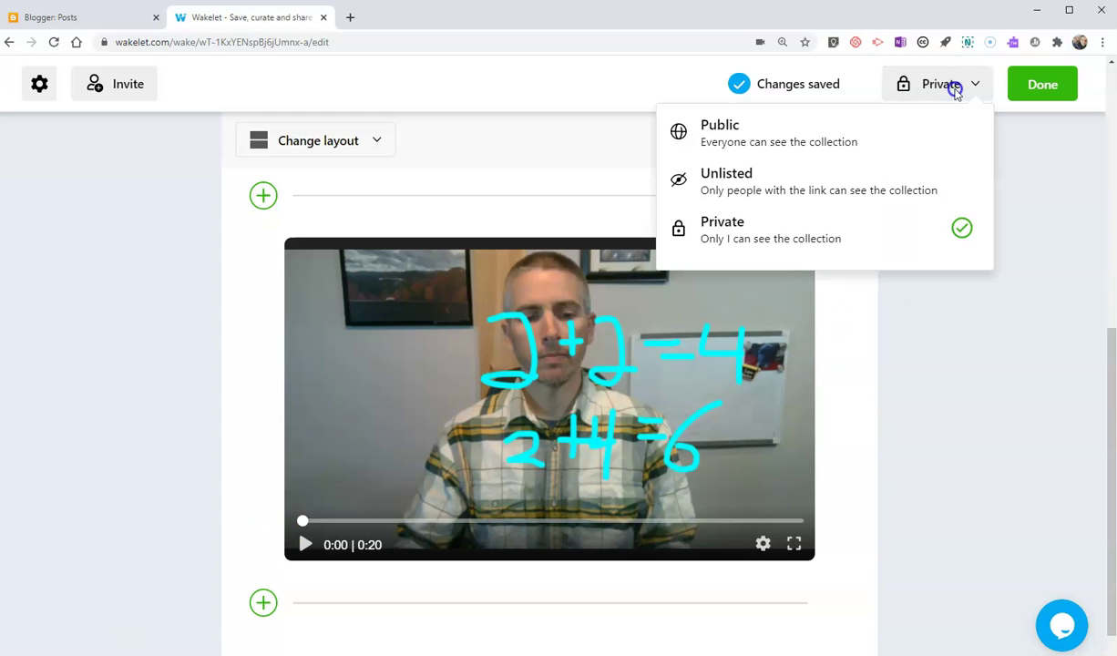
{"action": "left_click", "coordinate": [850, 185]}
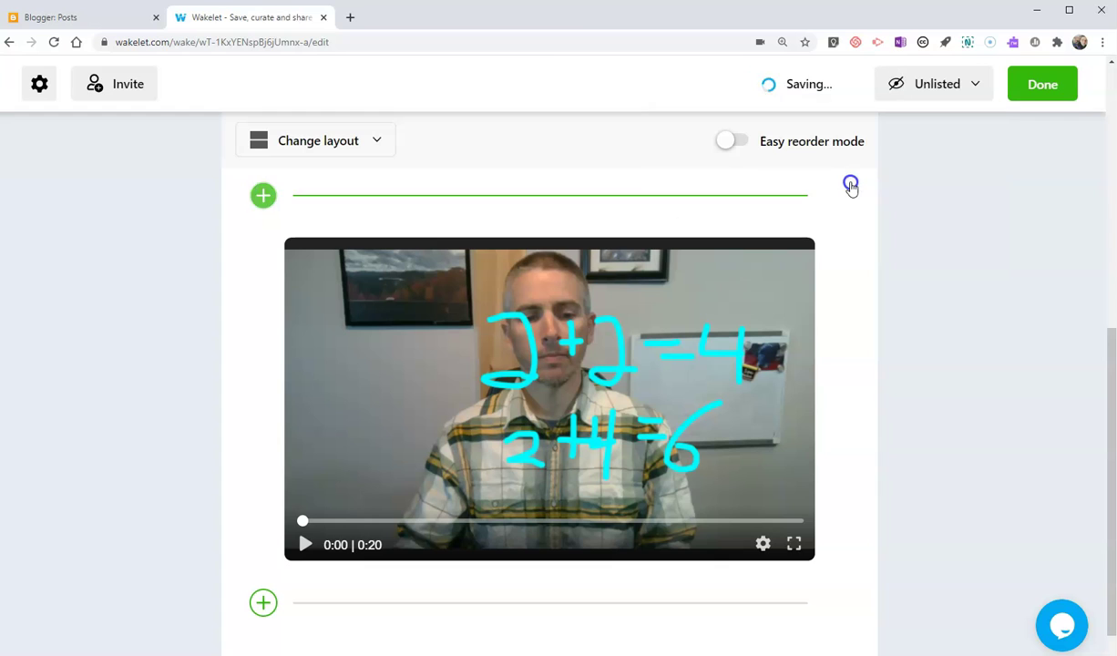
{"action": "left_click", "coordinate": [950, 87]}
{"action": "left_click", "coordinate": [925, 139]}
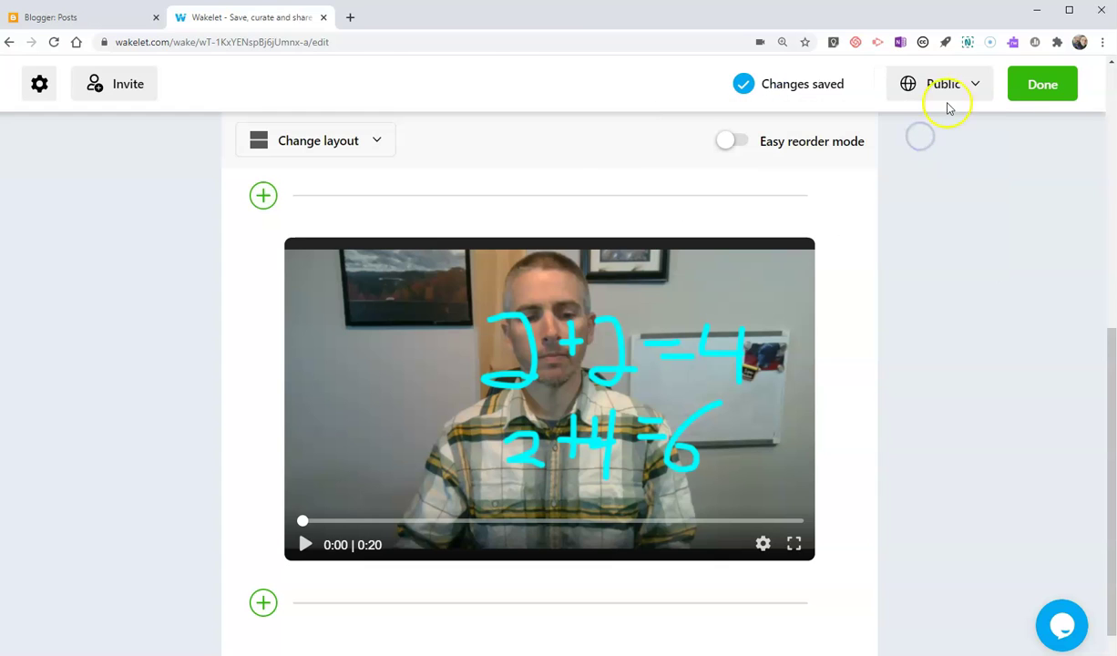
{"action": "left_click", "coordinate": [950, 85]}
{"action": "left_click", "coordinate": [843, 186]}
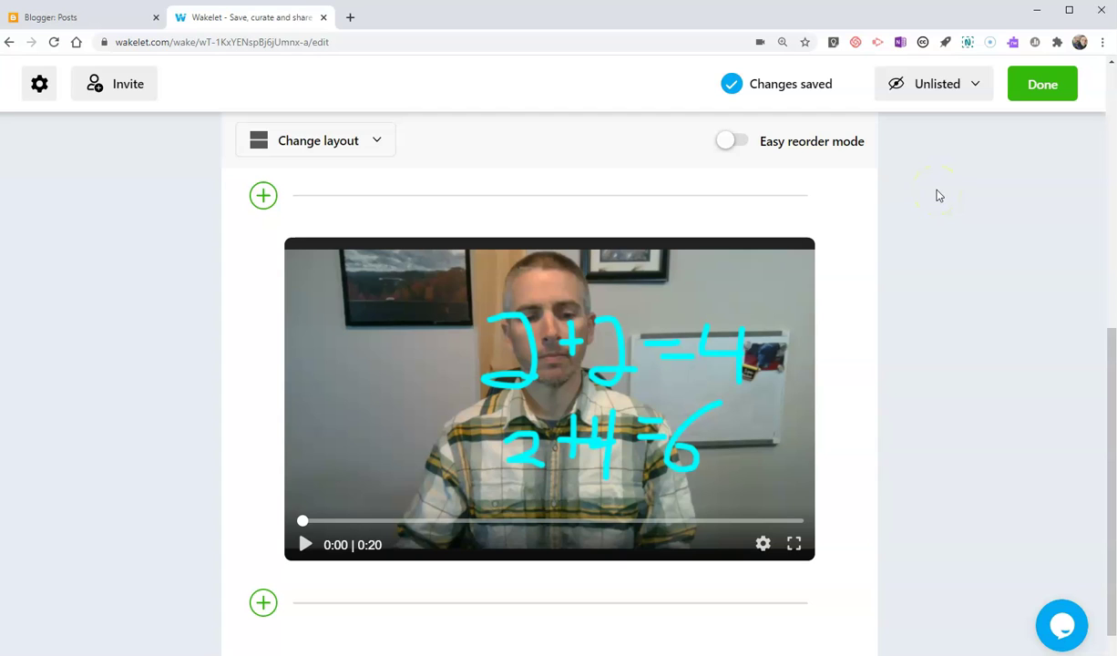
{"action": "left_click", "coordinate": [942, 82]}
{"action": "left_click", "coordinate": [928, 130]}
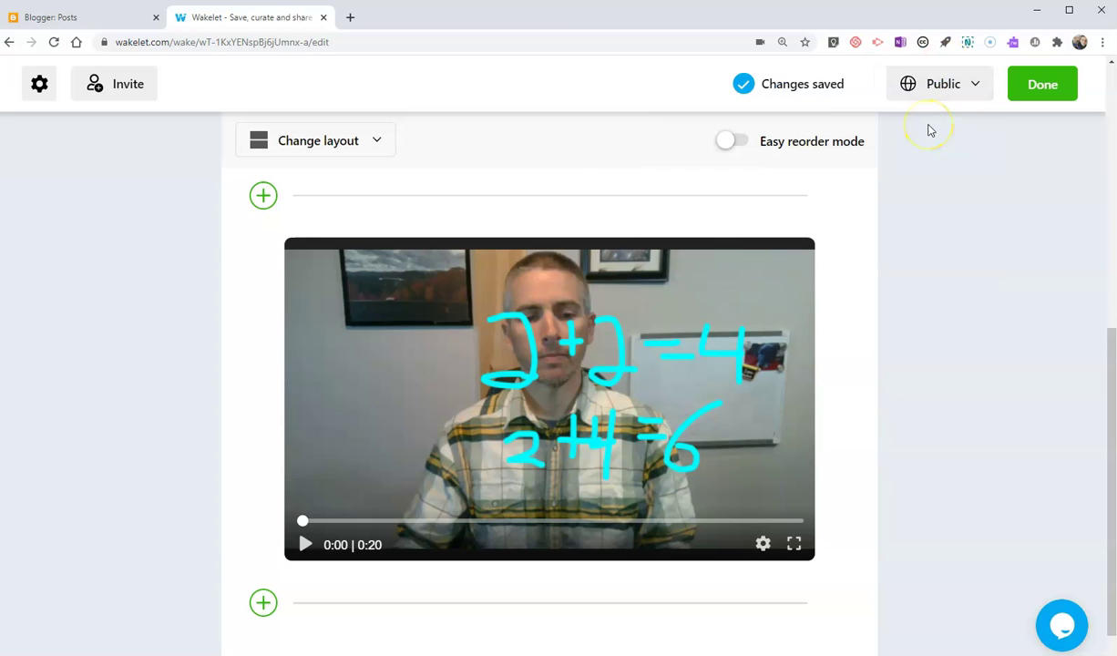
Set the collection's visibility to Unlisted and finish editing it.
{"action": "left_click", "coordinate": [946, 91]}
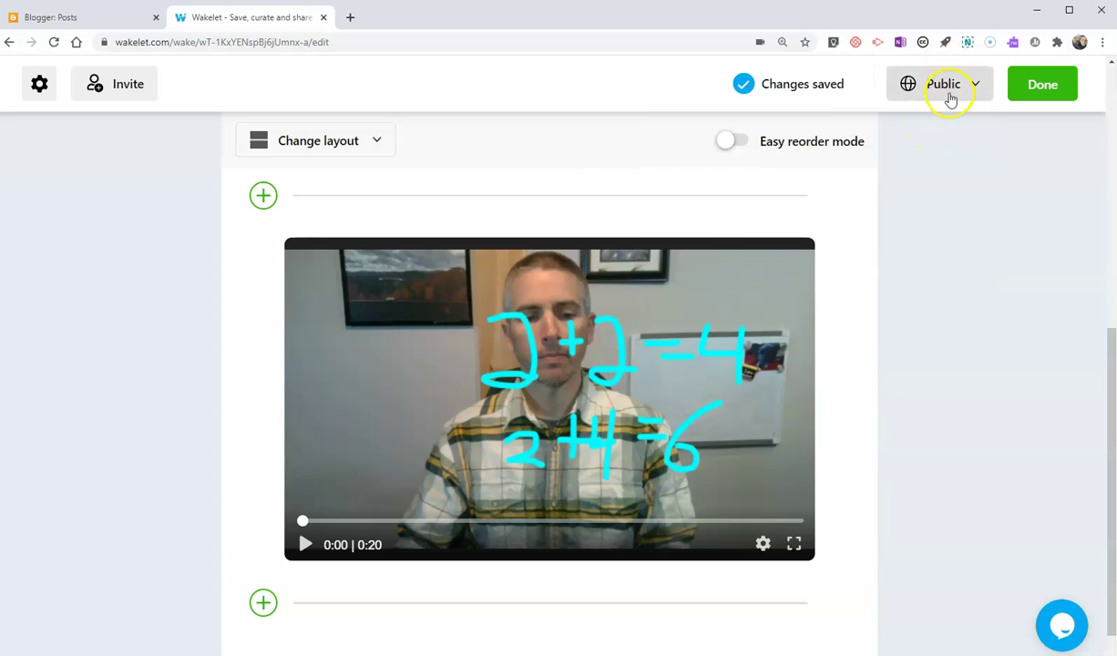
{"action": "left_click", "coordinate": [948, 91]}
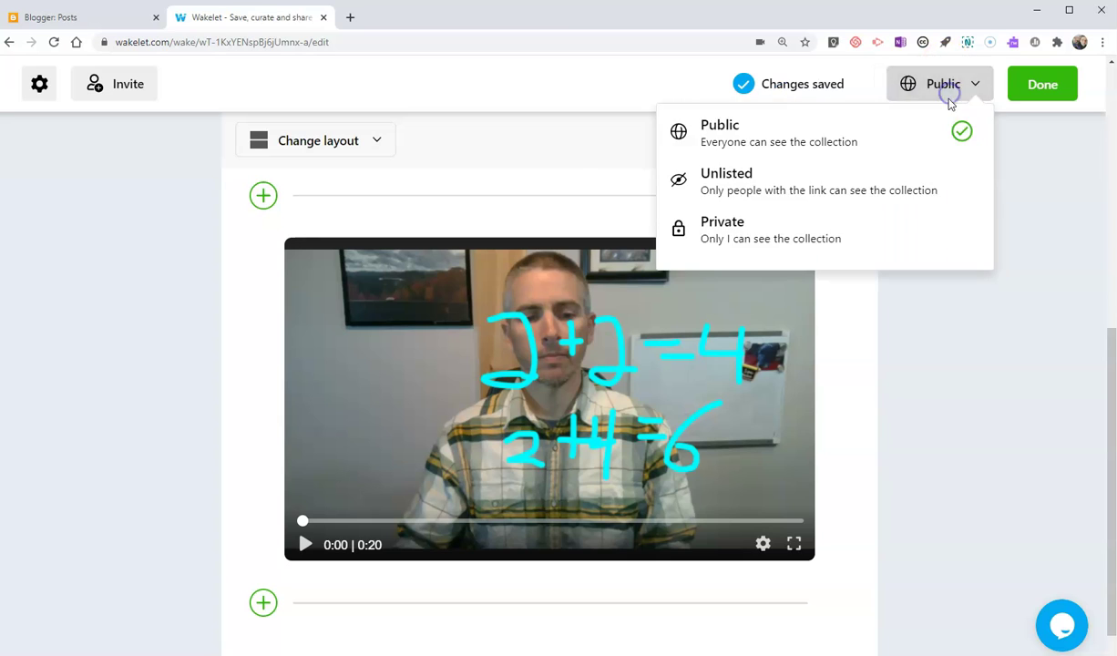
{"action": "left_click", "coordinate": [857, 192]}
{"action": "scroll", "coordinate": [99, 386], "scroll_direction": "up", "scroll_amount": 5}
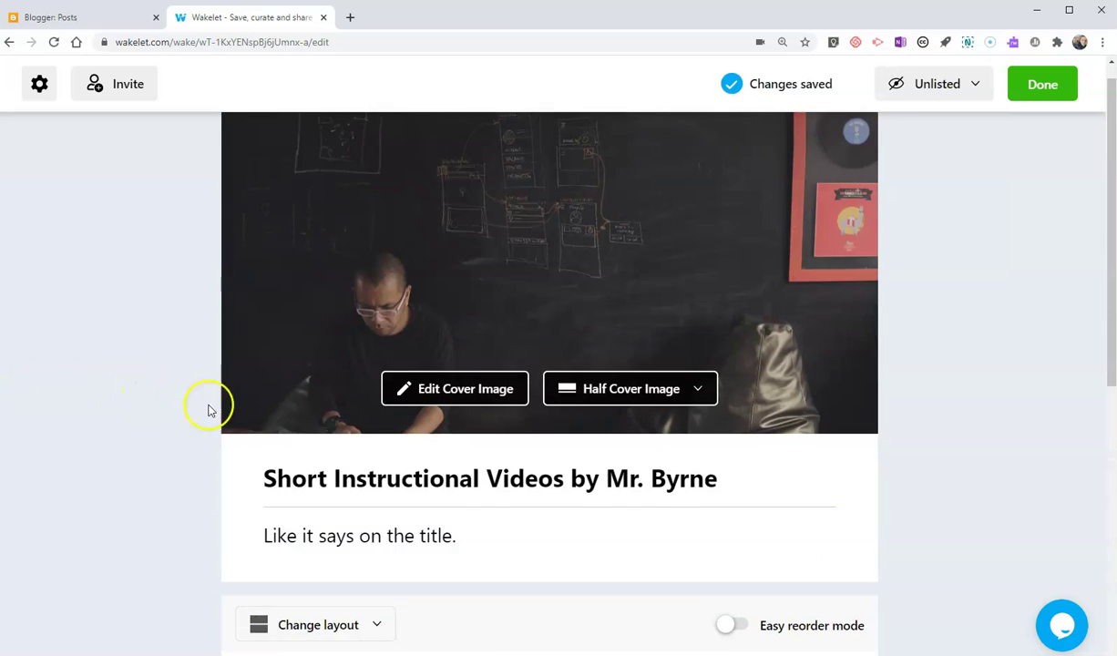
{"action": "left_click", "coordinate": [1049, 89]}
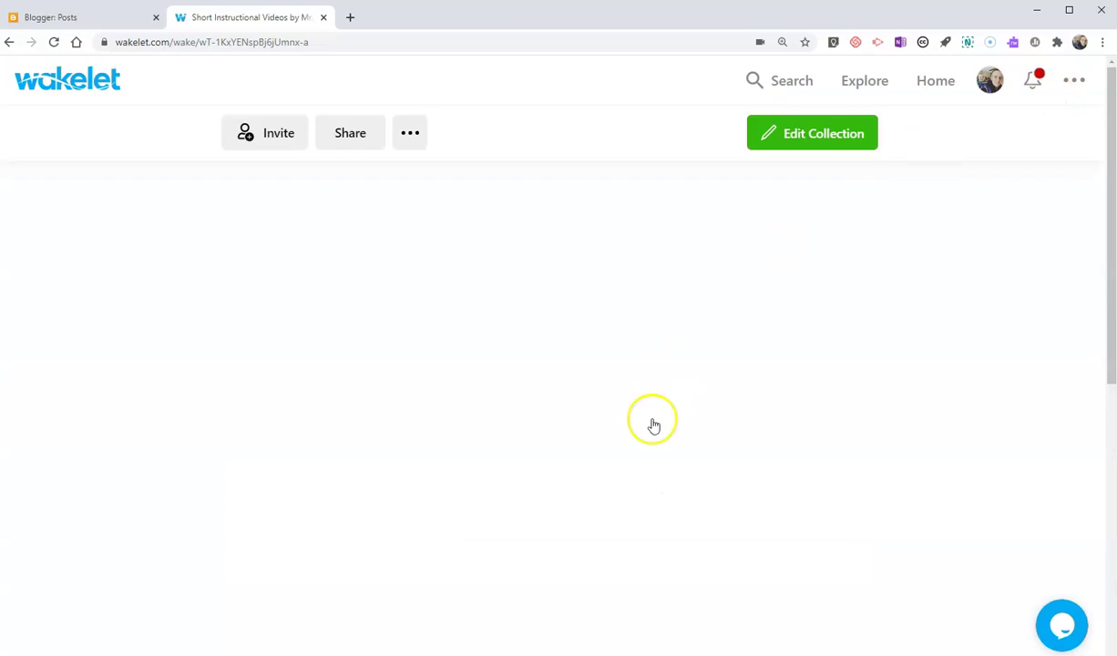
Examine the collection's sharing options and the ways to invite contributors, closing each dialog without changes.
{"action": "left_click", "coordinate": [361, 139]}
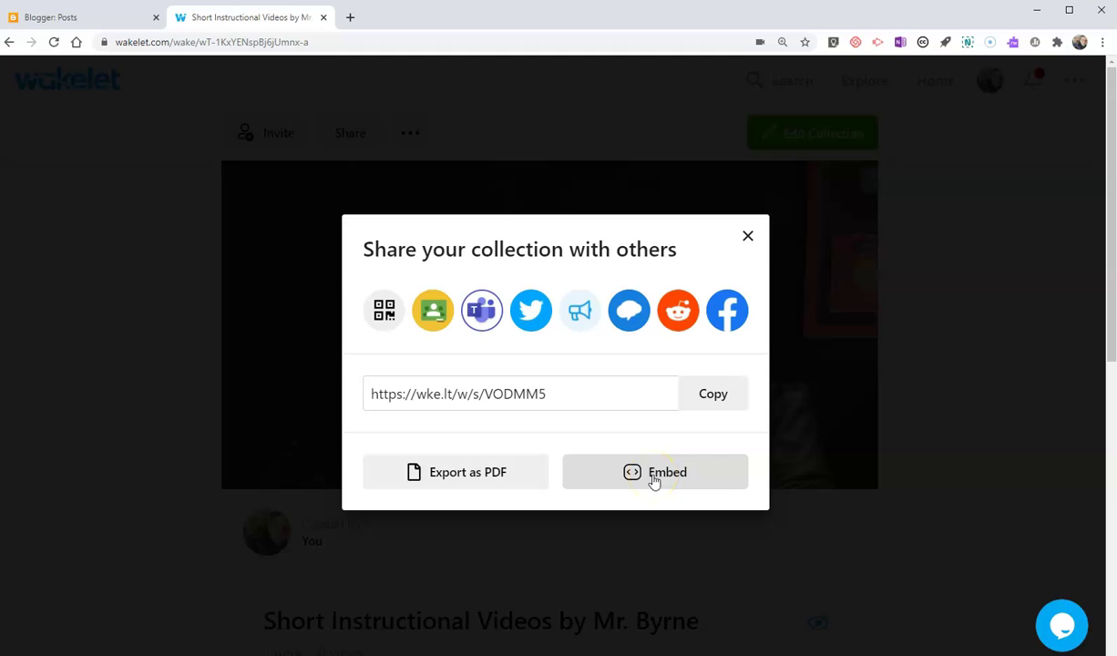
{"action": "left_click", "coordinate": [749, 242]}
{"action": "left_click", "coordinate": [282, 135]}
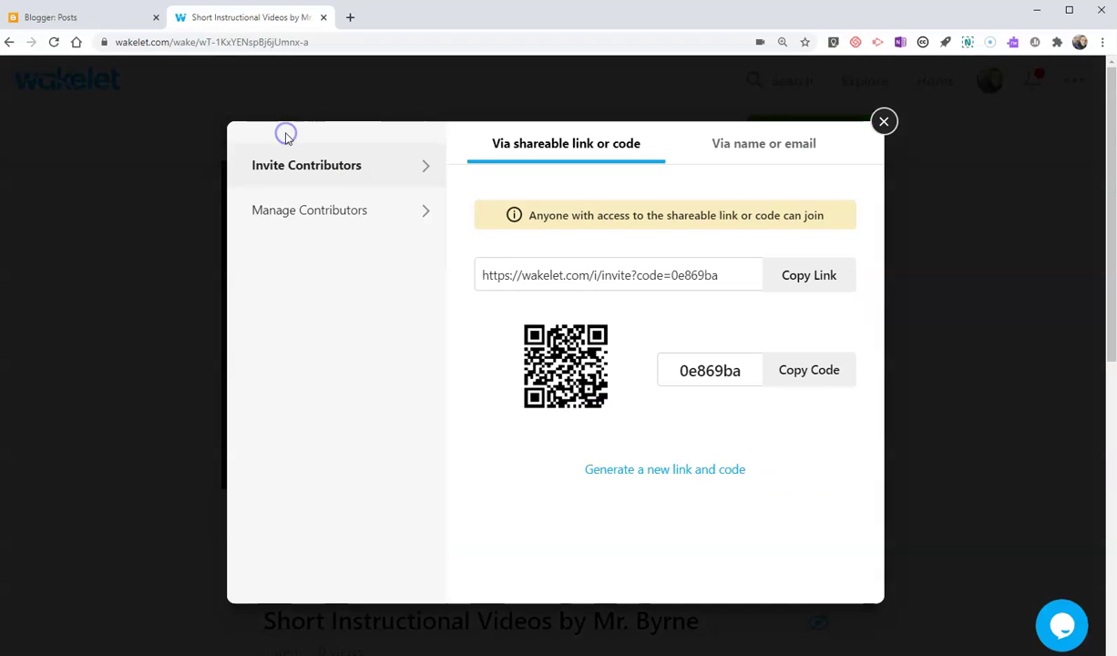
{"action": "left_click", "coordinate": [884, 123]}
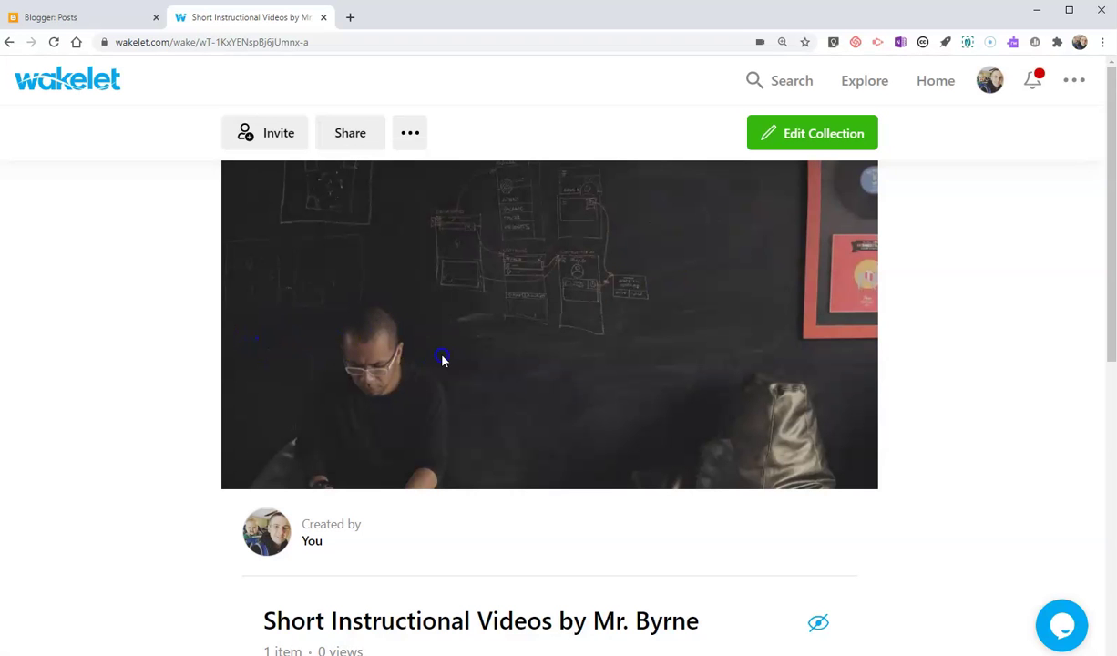
Look over the finished collection page from its cover image and title down to the whiteboard video.
{"action": "scroll", "coordinate": [592, 421], "scroll_direction": "down", "scroll_amount": 2}
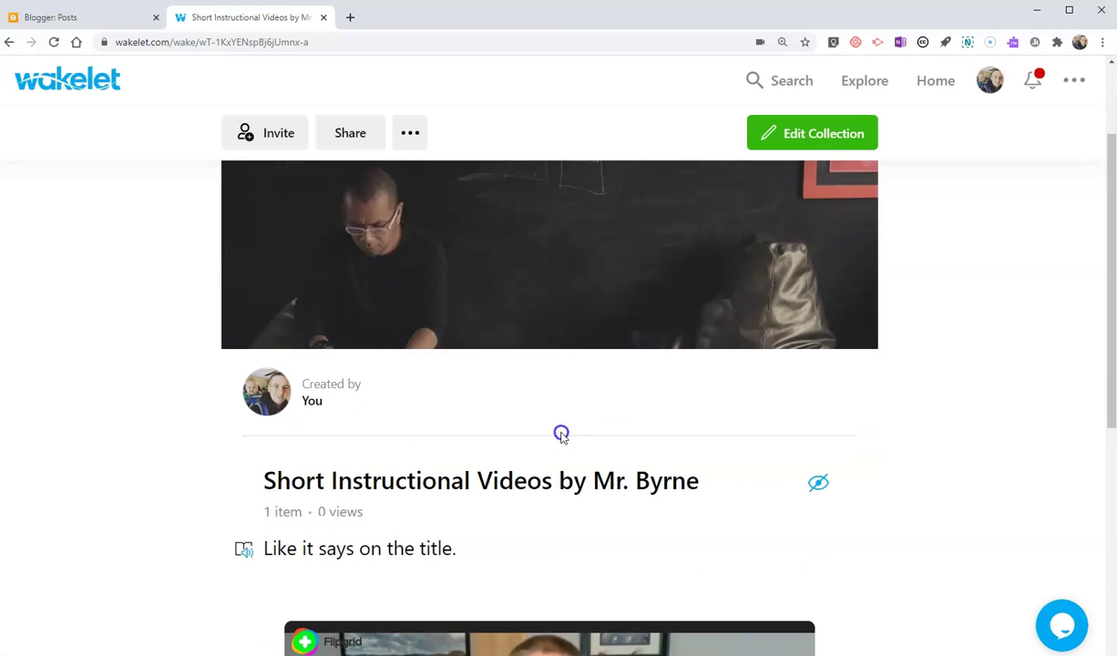
{"action": "left_click", "coordinate": [713, 392]}
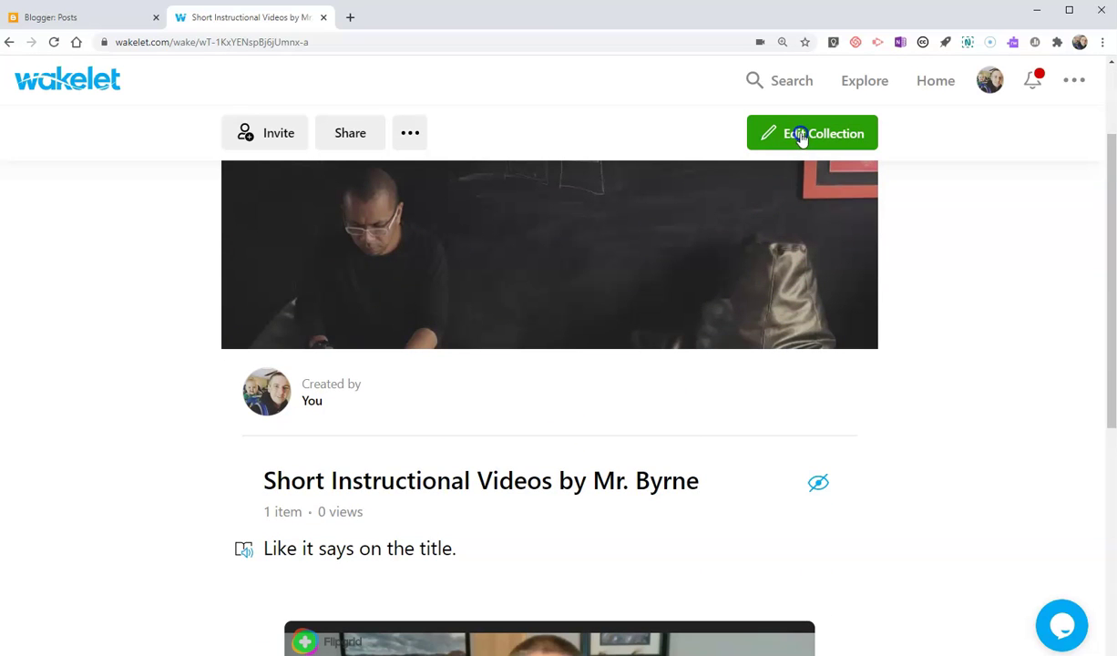
{"action": "scroll", "coordinate": [573, 365], "scroll_direction": "down", "scroll_amount": 1}
{"action": "scroll", "coordinate": [573, 398], "scroll_direction": "down", "scroll_amount": 2}
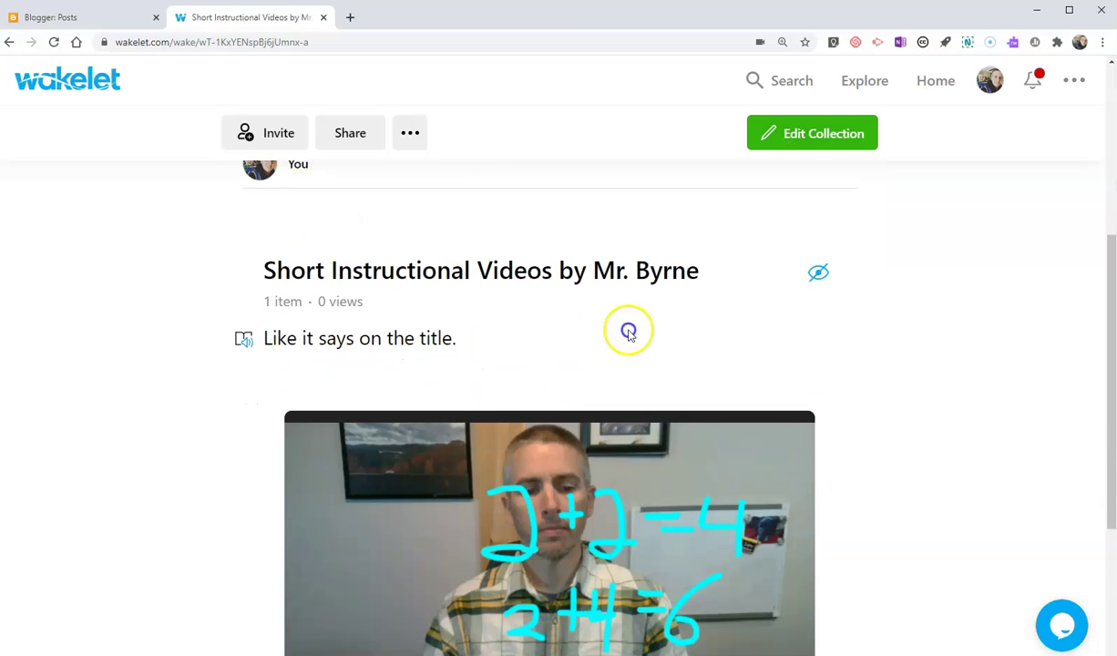
{"action": "scroll", "coordinate": [802, 326], "scroll_direction": "up", "scroll_amount": 4}
{"action": "scroll", "coordinate": [521, 356], "scroll_direction": "up", "scroll_amount": 1}
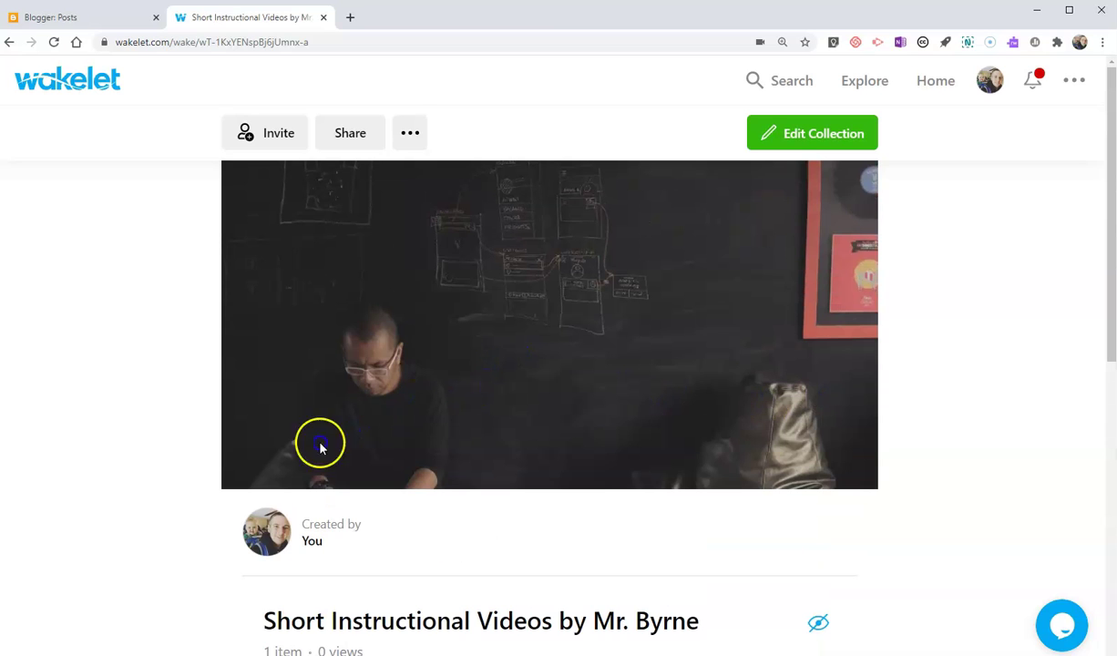
{"action": "scroll", "coordinate": [145, 547], "scroll_direction": "down", "scroll_amount": 4}
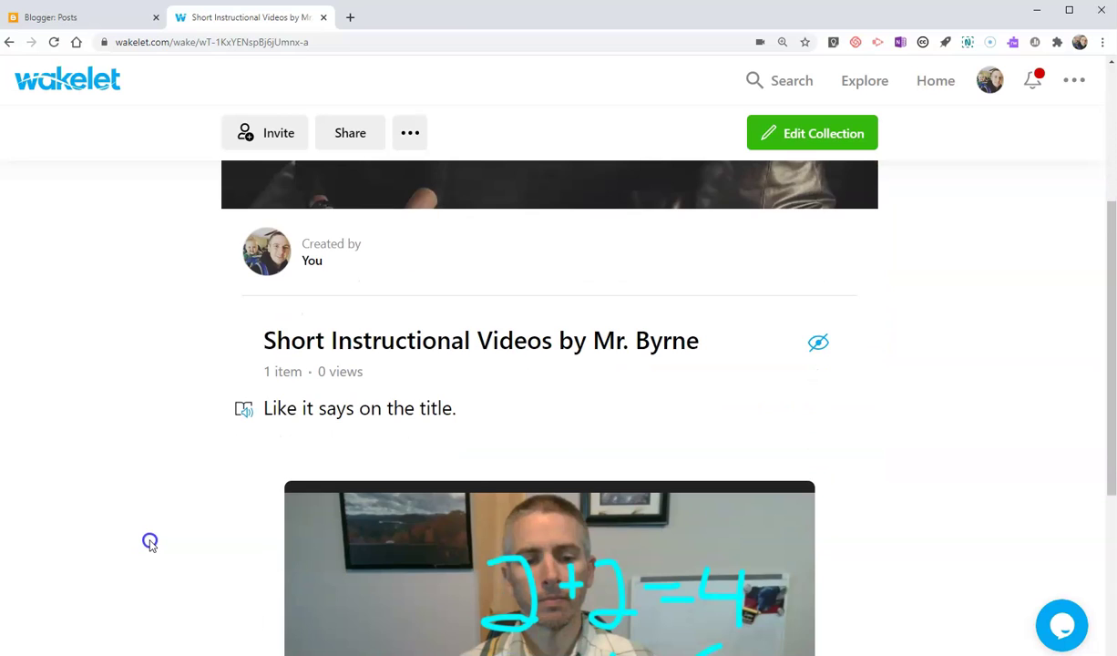
{"action": "scroll", "coordinate": [150, 543], "scroll_direction": "down", "scroll_amount": 1}
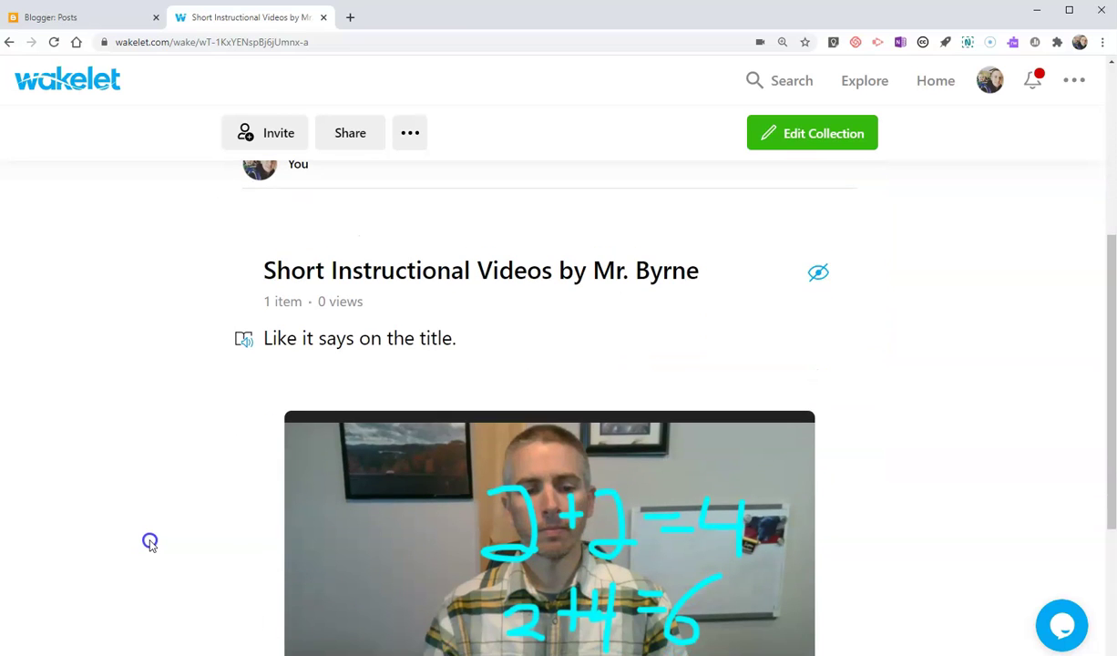